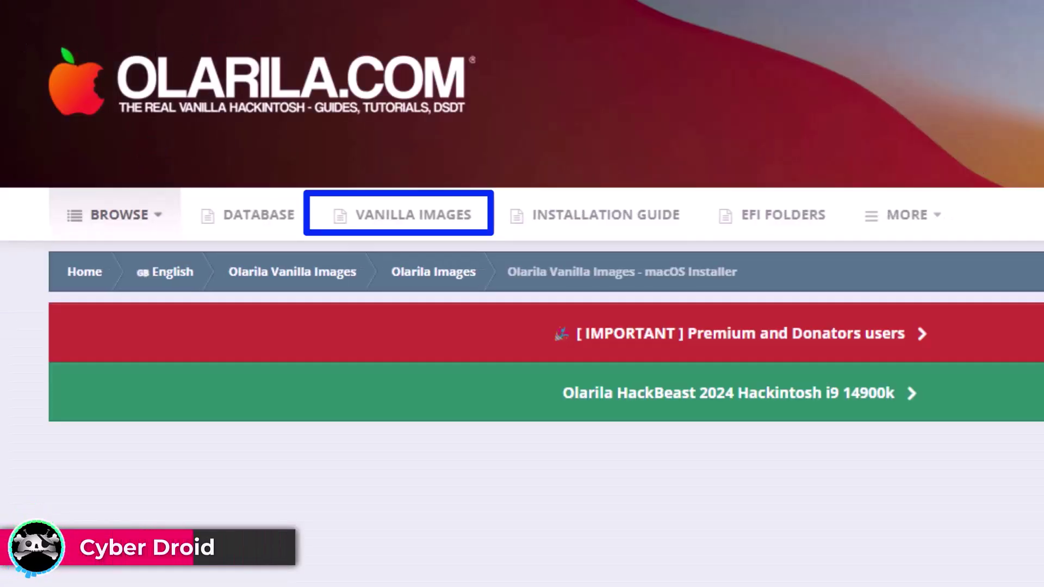
# Step: Find Ventura 13.6.3 in the Olarila Vanilla Images list and follow its MediaFire link
pyautogui.scroll(-10, 680, 517)
pyautogui.scroll(-2, 646, 384)
pyautogui.scroll(2, 658, 391)
pyautogui.scroll(-8, 269, 435)
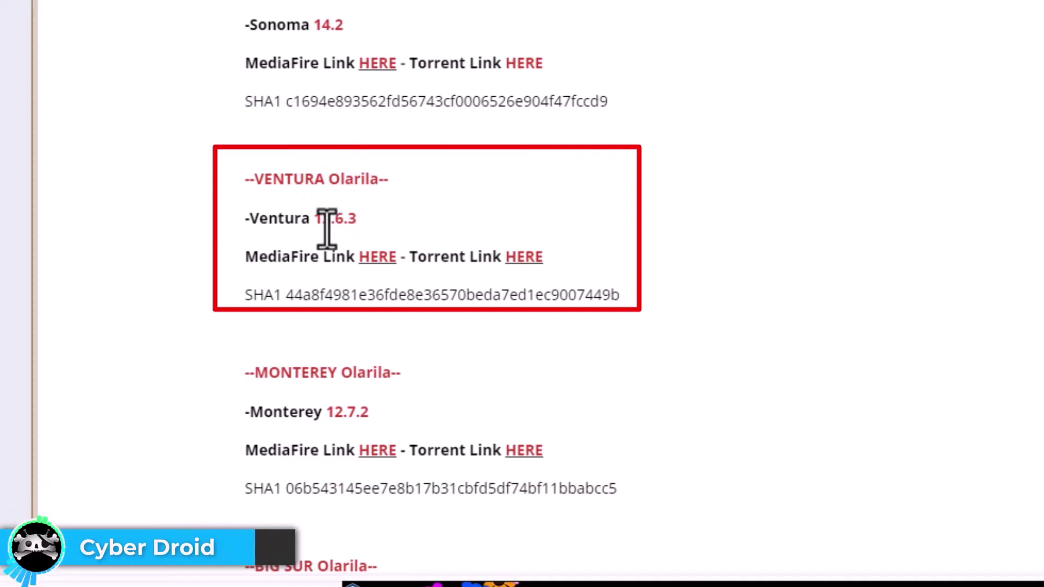
pyautogui.moveTo(271, 234); pyautogui.dragTo(296, 219)
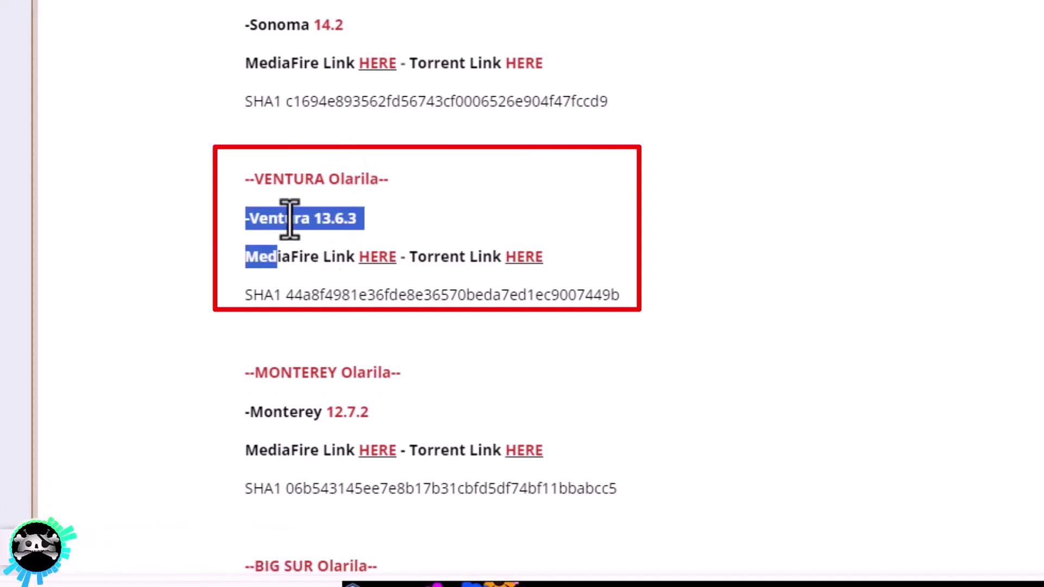
pyautogui.click(288, 217)
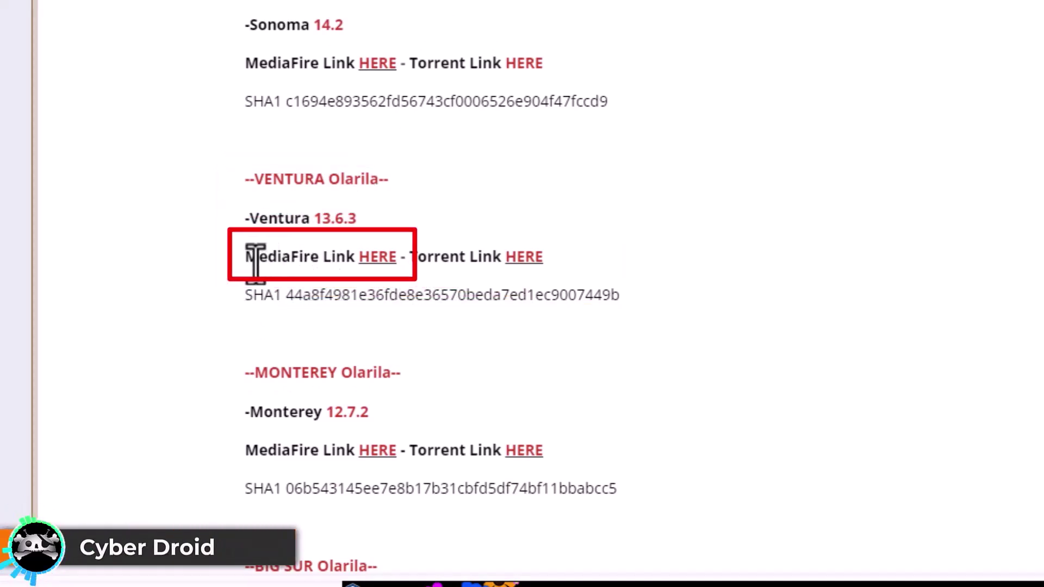
pyautogui.click(370, 257)
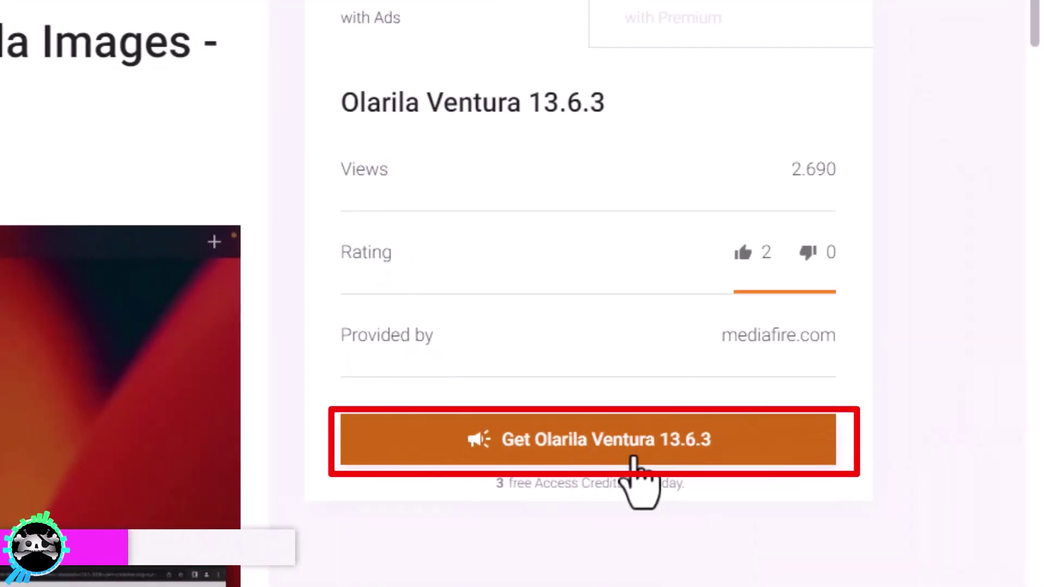
# Step: Get past the ads and privacy notice, start the 14.44GB Ventura 13.6.3.raw download, close the popup
pyautogui.click(634, 459)
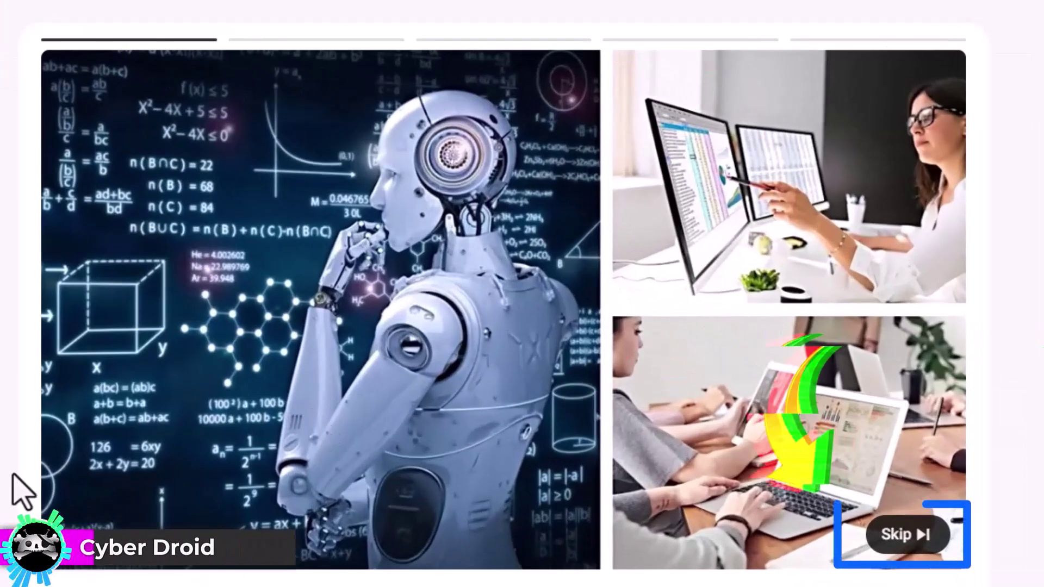
pyautogui.click(904, 535)
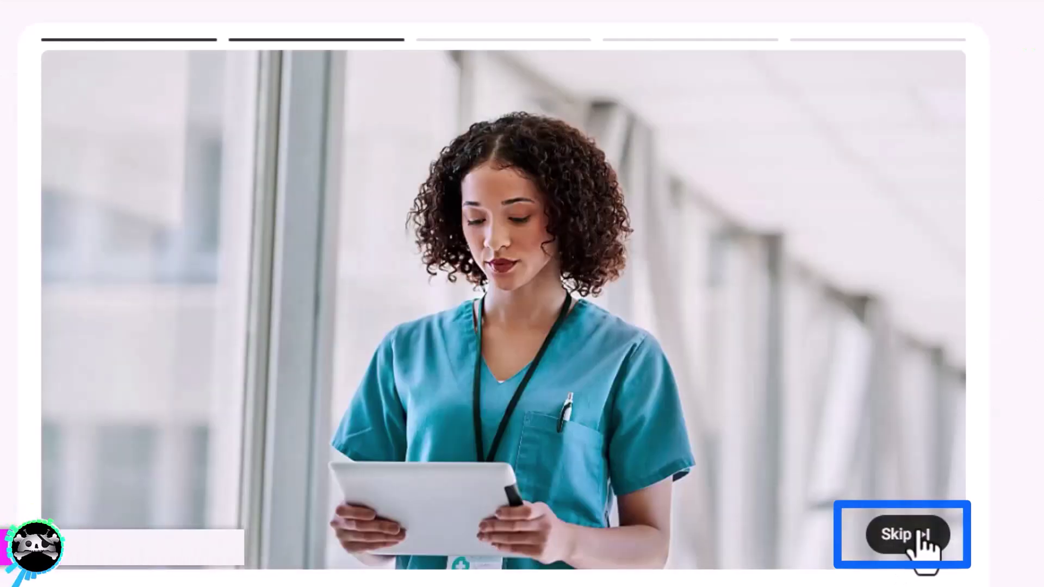
pyautogui.click(904, 536)
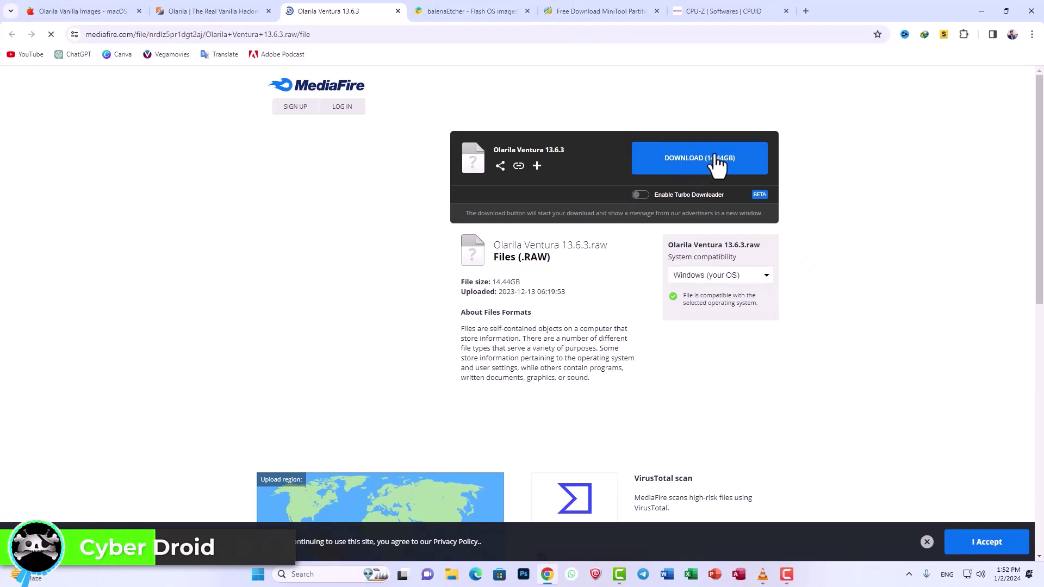
pyautogui.click(983, 537)
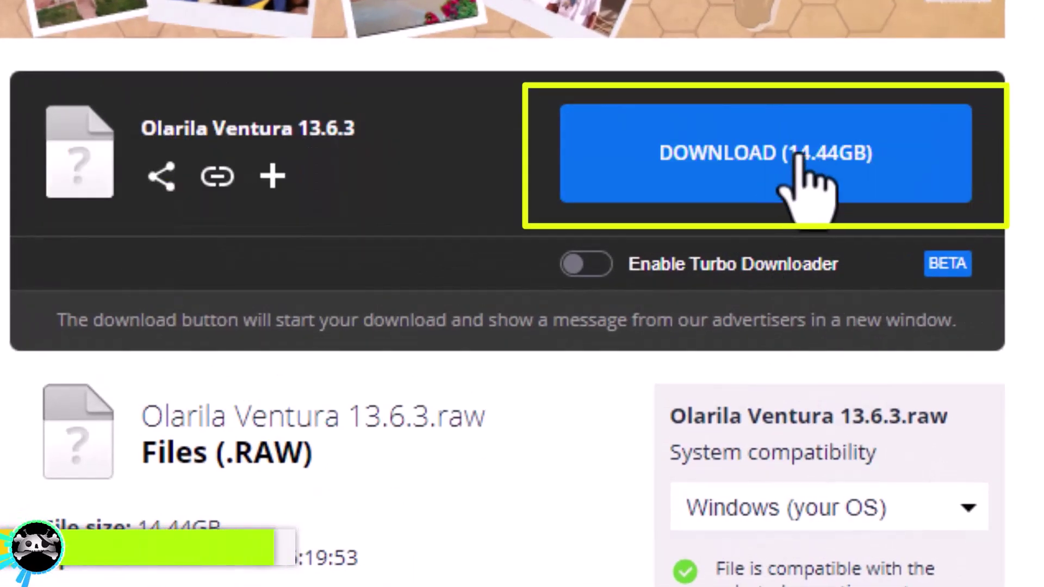
pyautogui.click(795, 157)
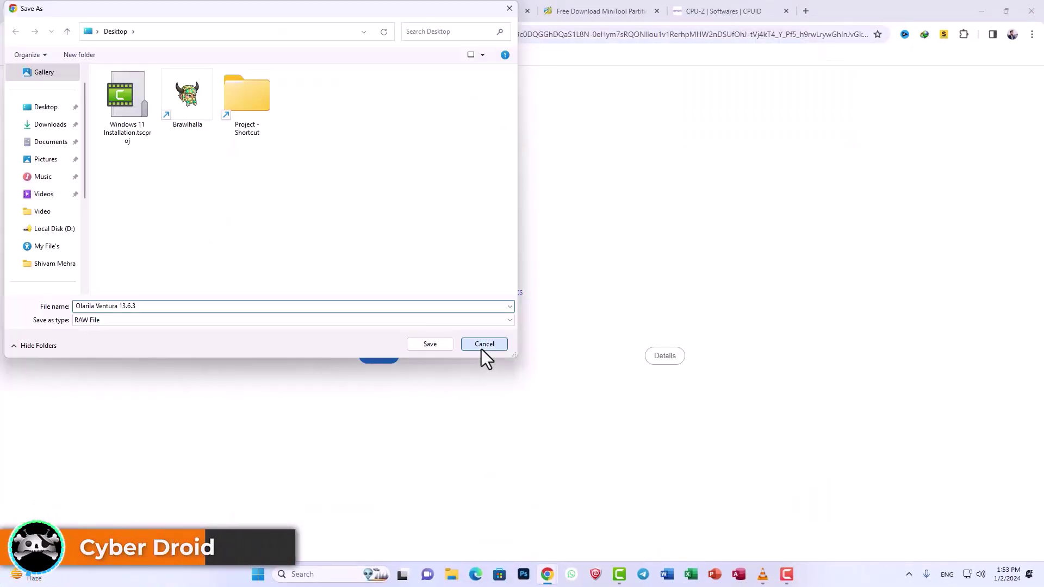
pyautogui.click(481, 349)
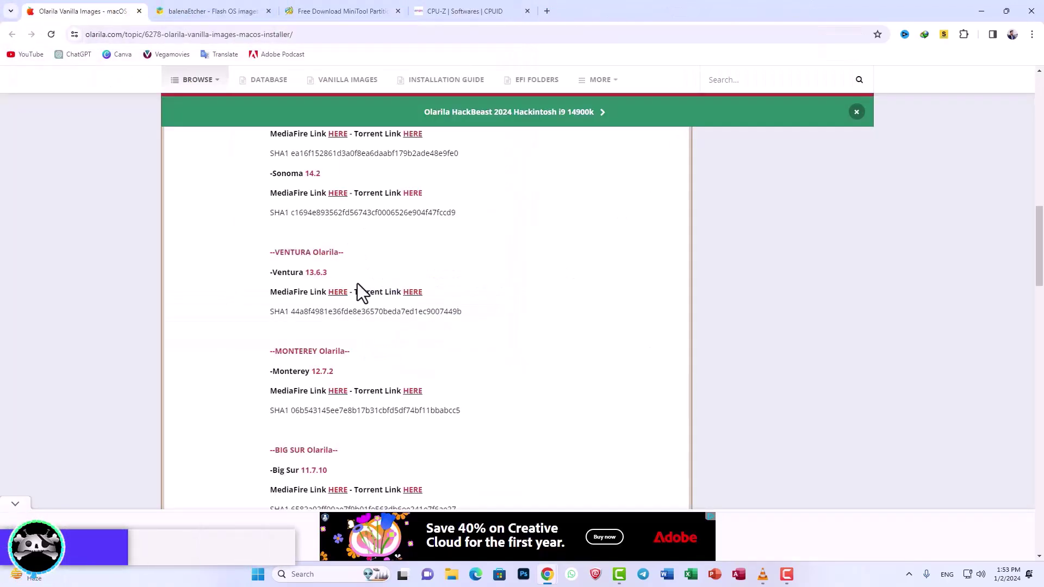
# Step: Leave the Olarila post for the CPU-Z page on the CPUID site
pyautogui.scroll(2, 358, 284)
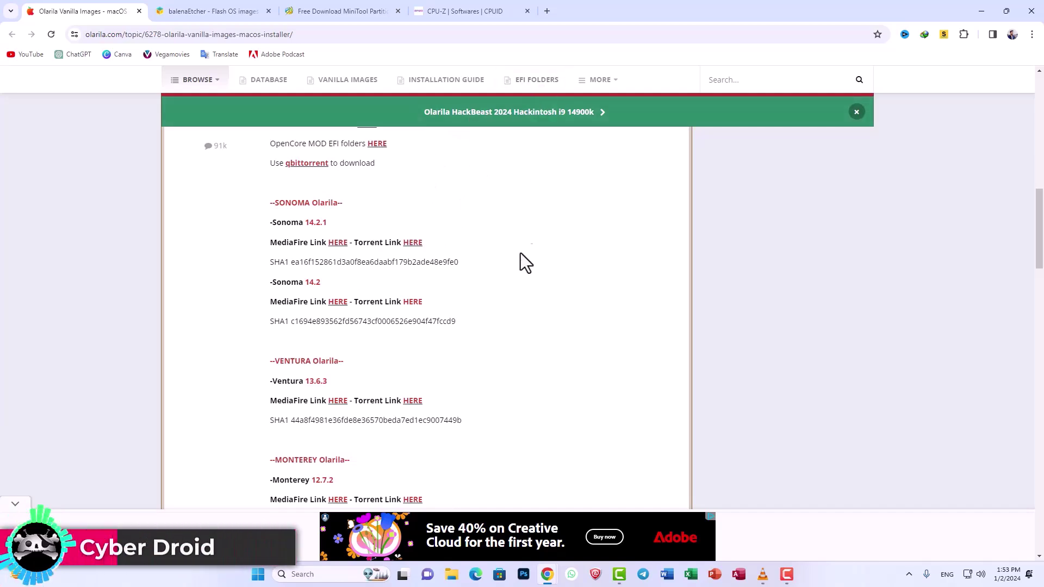
pyautogui.click(462, 11)
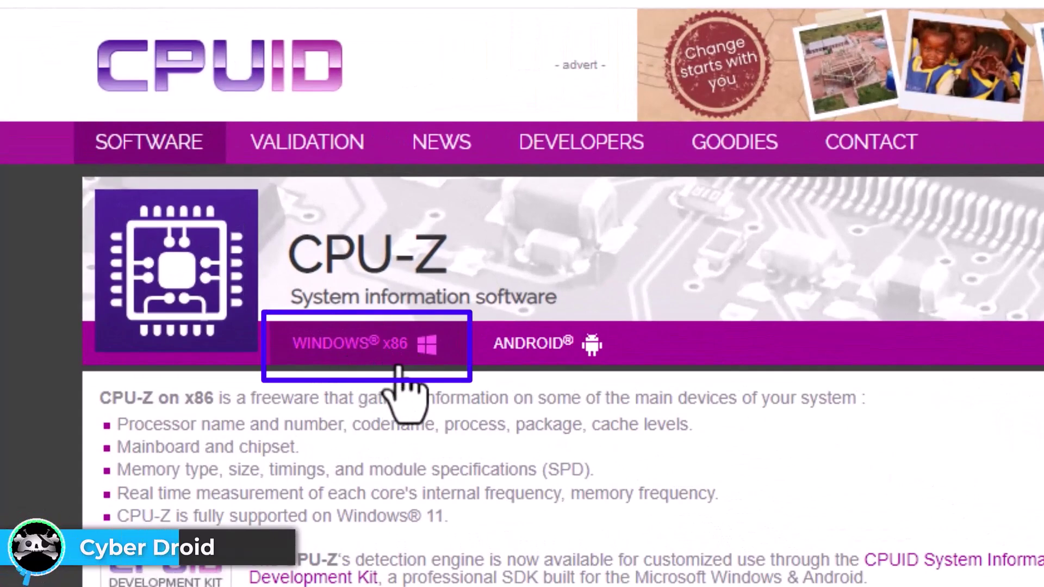
# Step: Download the 2.117 MB English CPU-Z setup file, cpu-z_2.08-en.exe
pyautogui.scroll(-10, 412, 382)
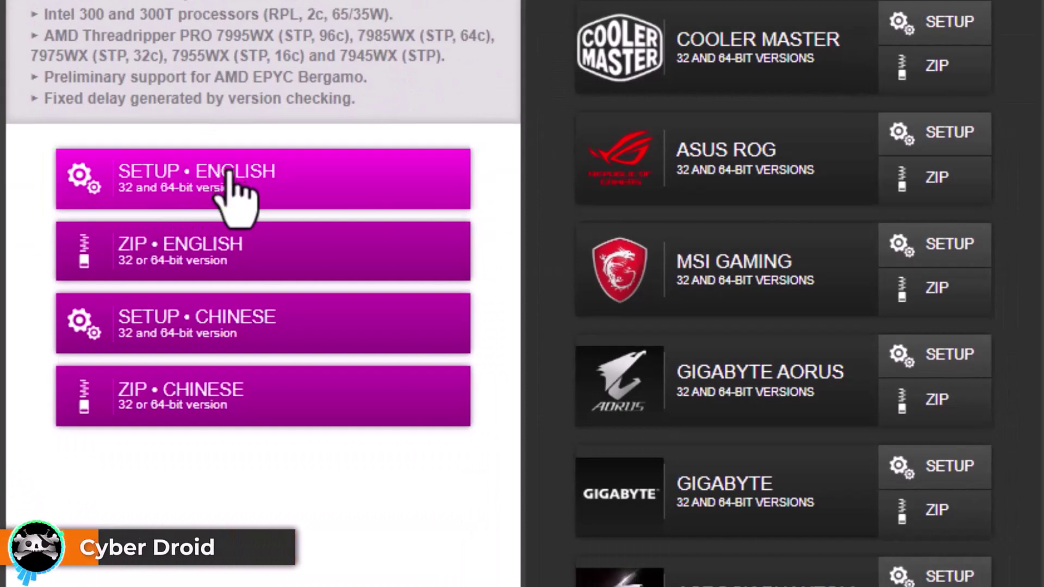
pyautogui.click(233, 188)
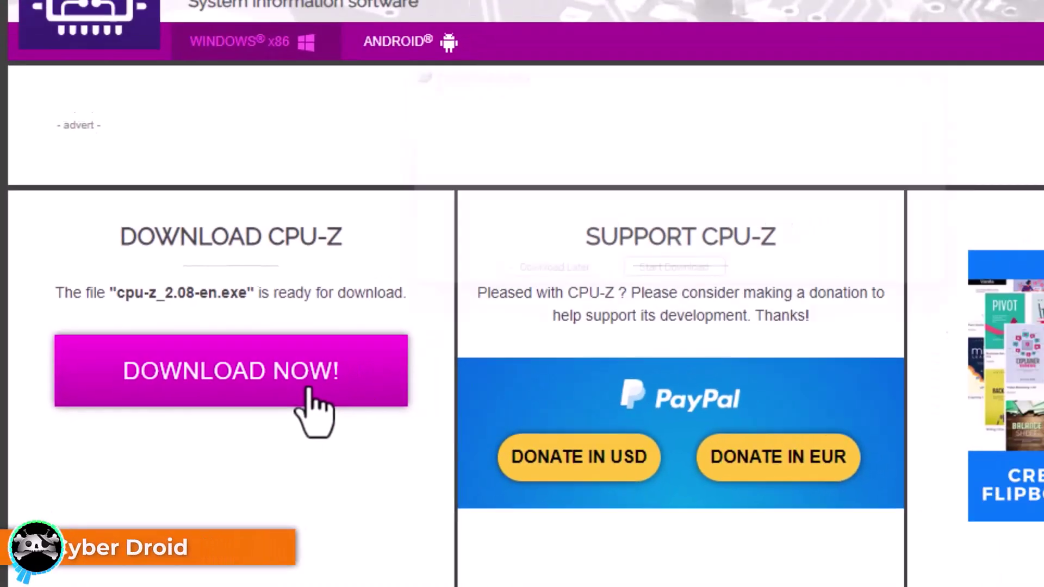
pyautogui.click(354, 381)
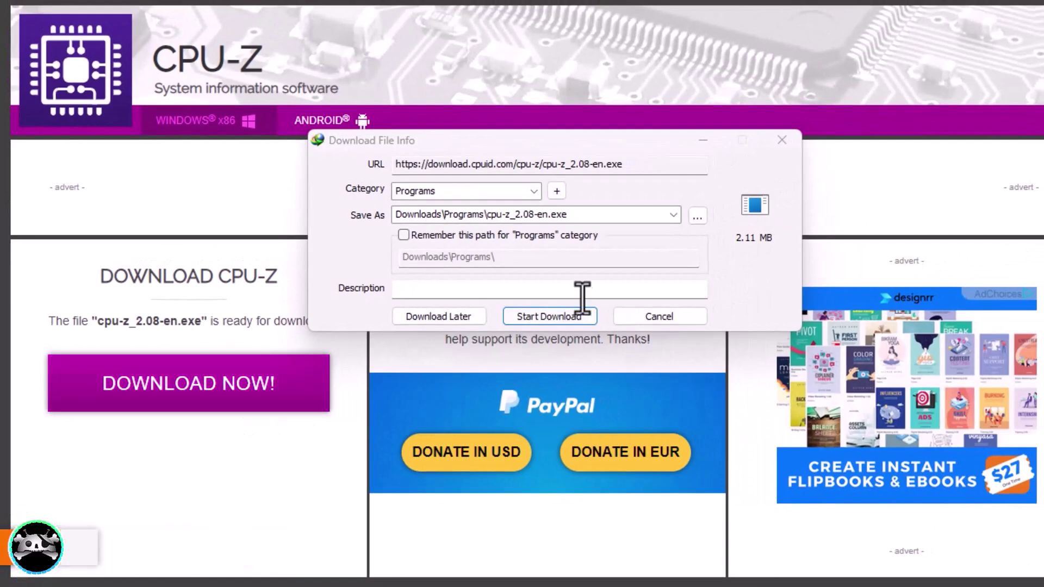
pyautogui.click(569, 325)
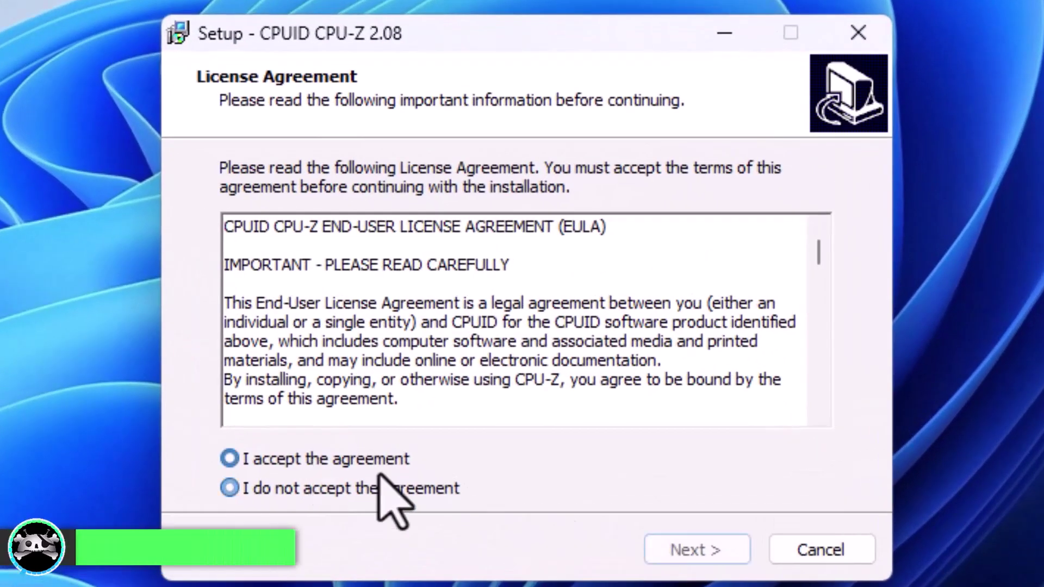
# Step: Install CPU-Z 2.08 with defaults, check the i5-9400 shows as Coffee Lake, then close it
pyautogui.click(326, 459)
pyautogui.click(693, 550)
pyautogui.click(694, 551)
pyautogui.click(694, 552)
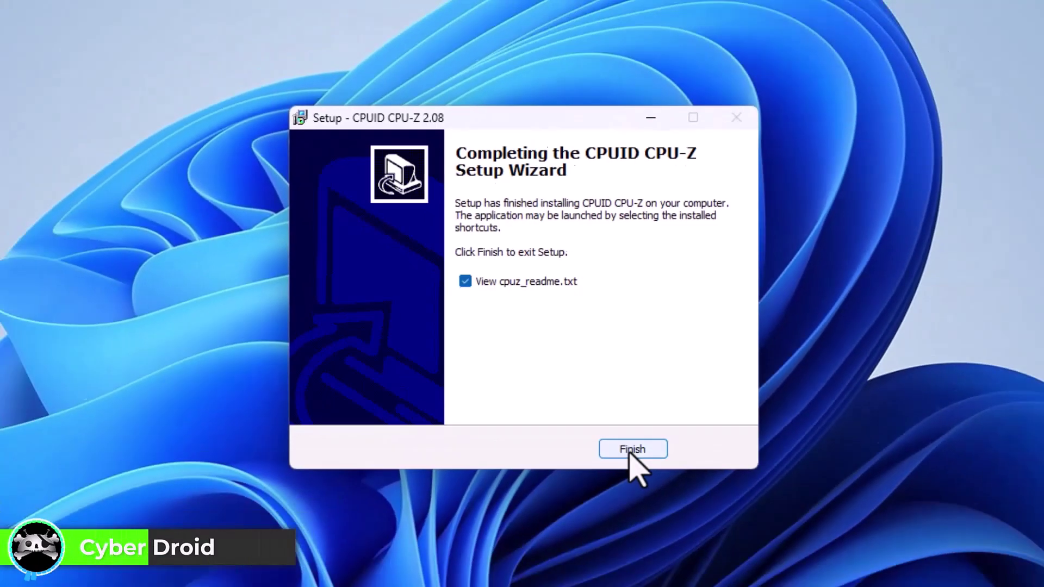
pyautogui.click(634, 447)
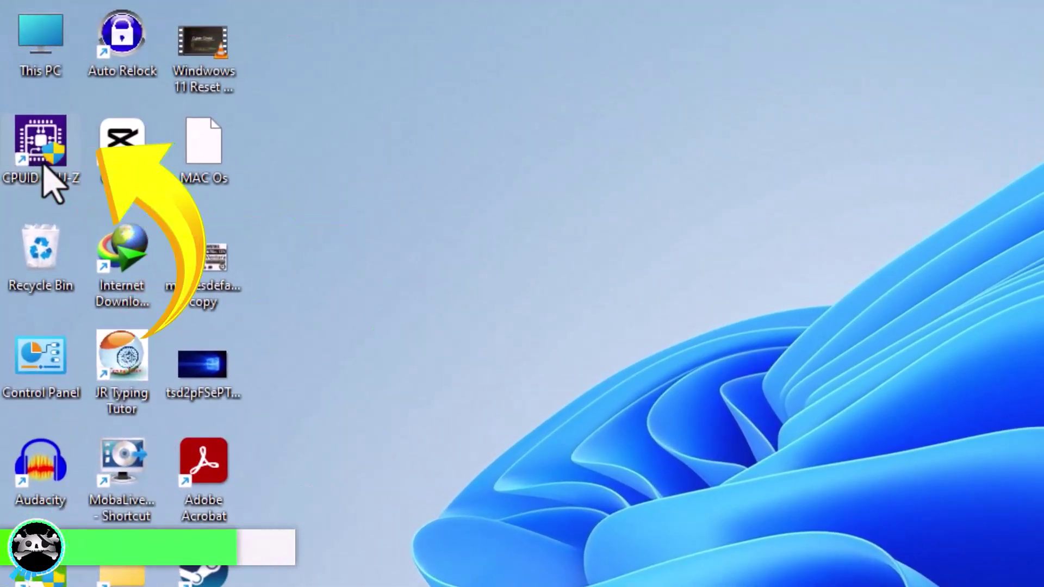
pyautogui.doubleClick(44, 166)
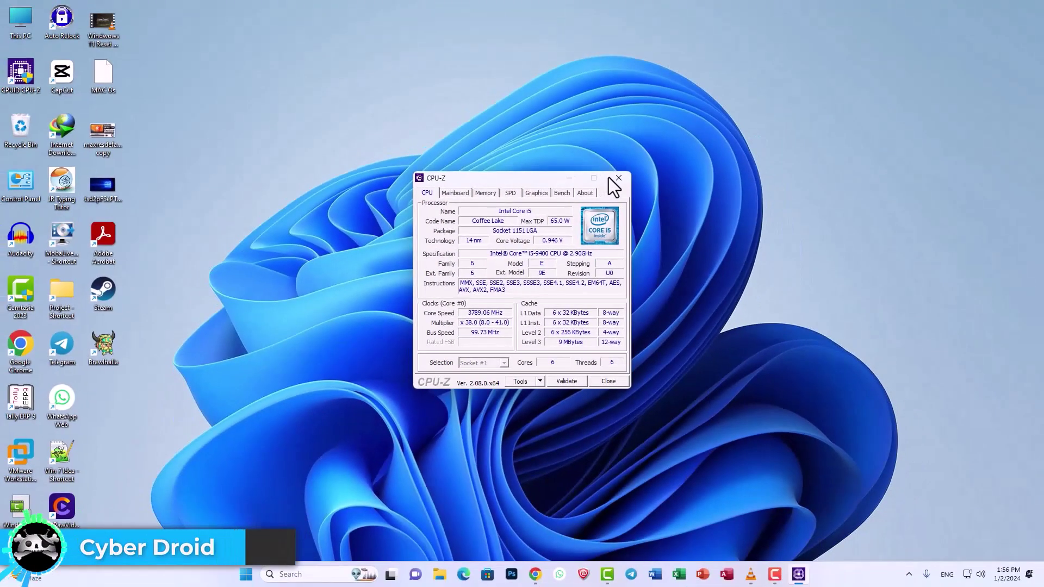
pyautogui.click(614, 176)
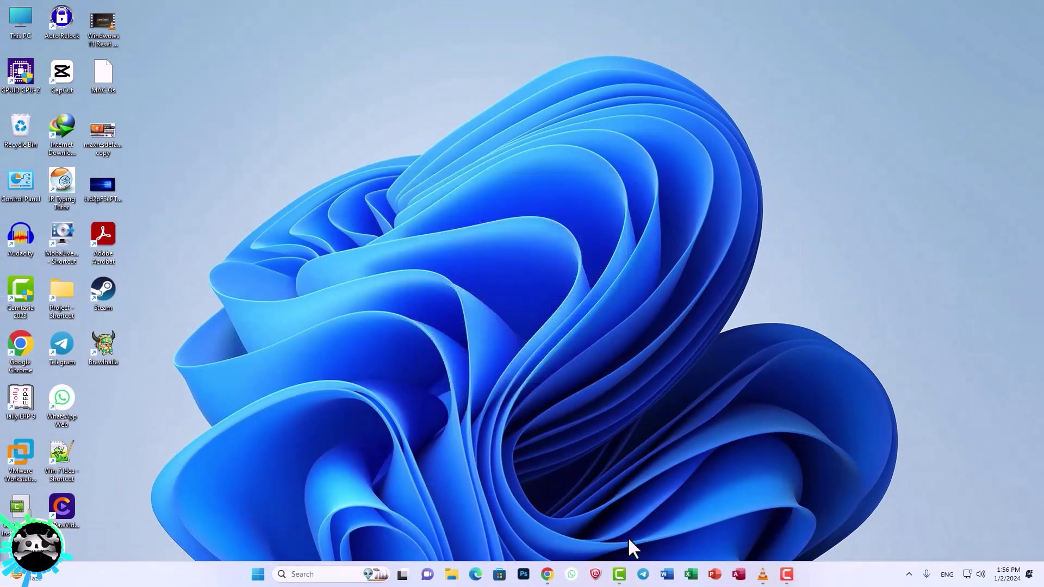
# Step: Return to the browser and open Olarila's Hackintosh EFI Folders page at the OPENCORE DESKTOP list
pyautogui.click(547, 575)
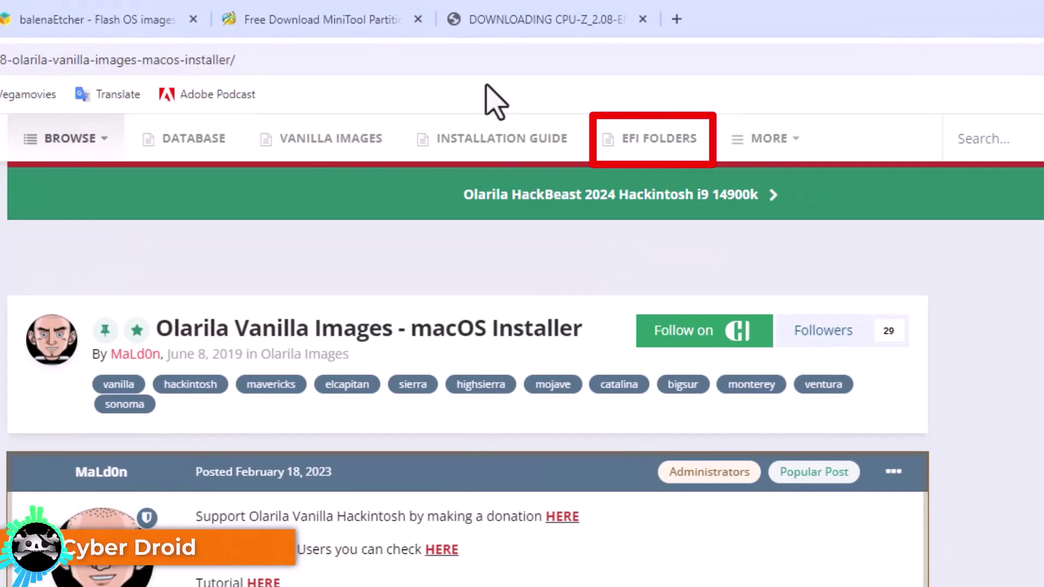
pyautogui.click(644, 140)
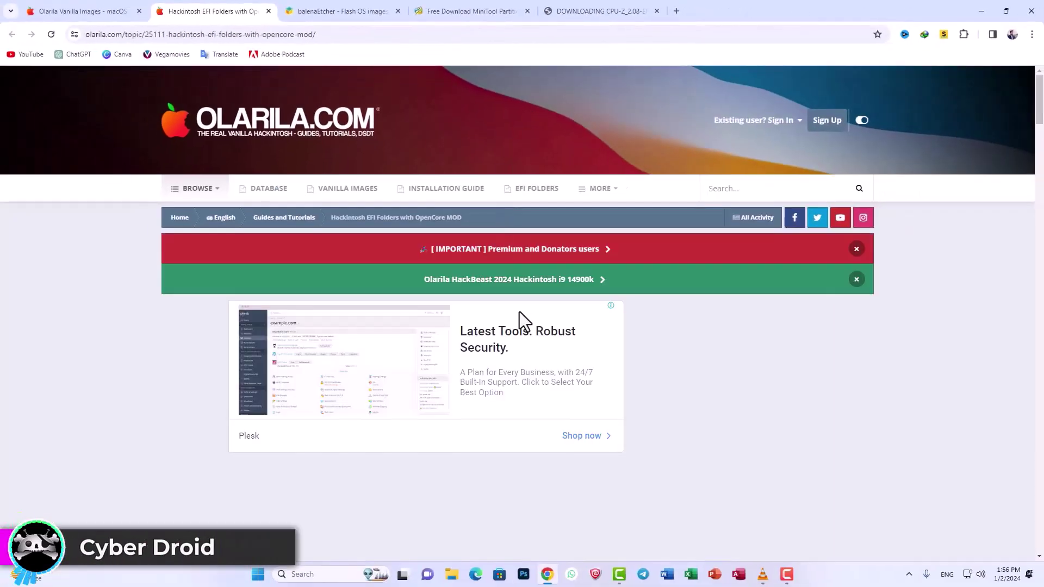
pyautogui.scroll(-4, 517, 326)
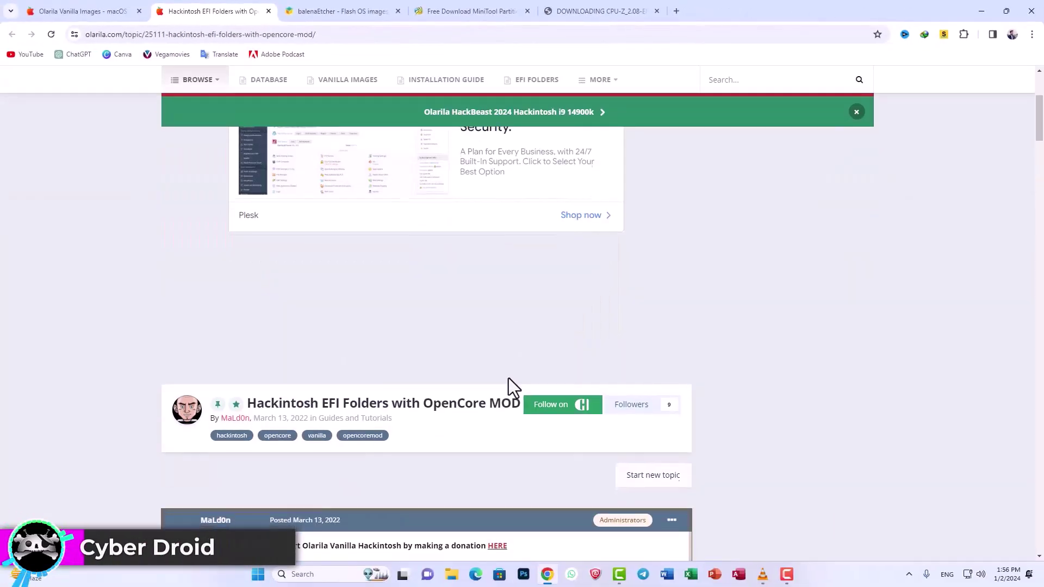
pyautogui.scroll(-15, 508, 379)
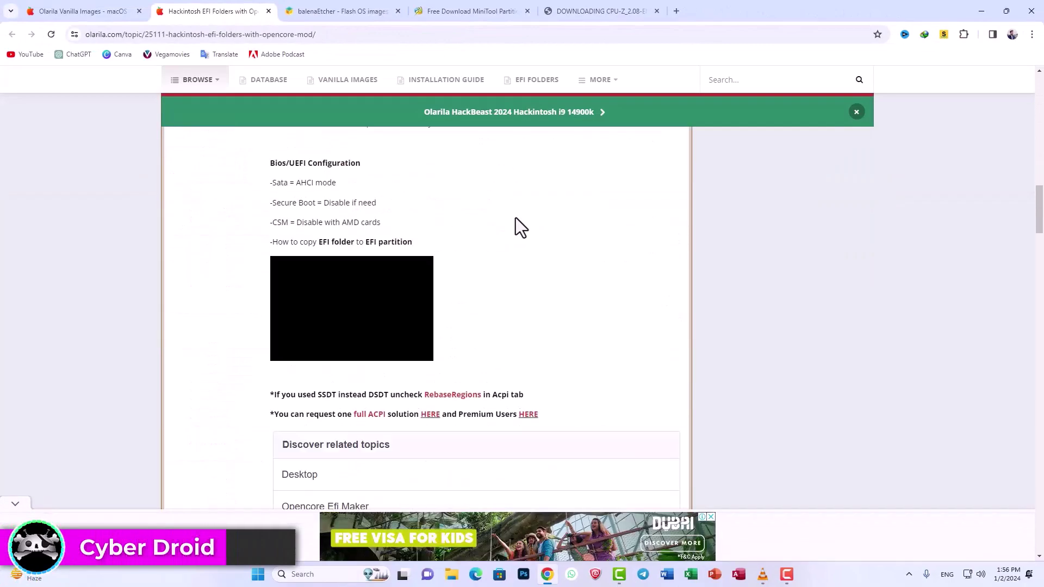
pyautogui.scroll(-14, 519, 225)
pyautogui.scroll(1, 524, 223)
pyautogui.scroll(-1, 524, 223)
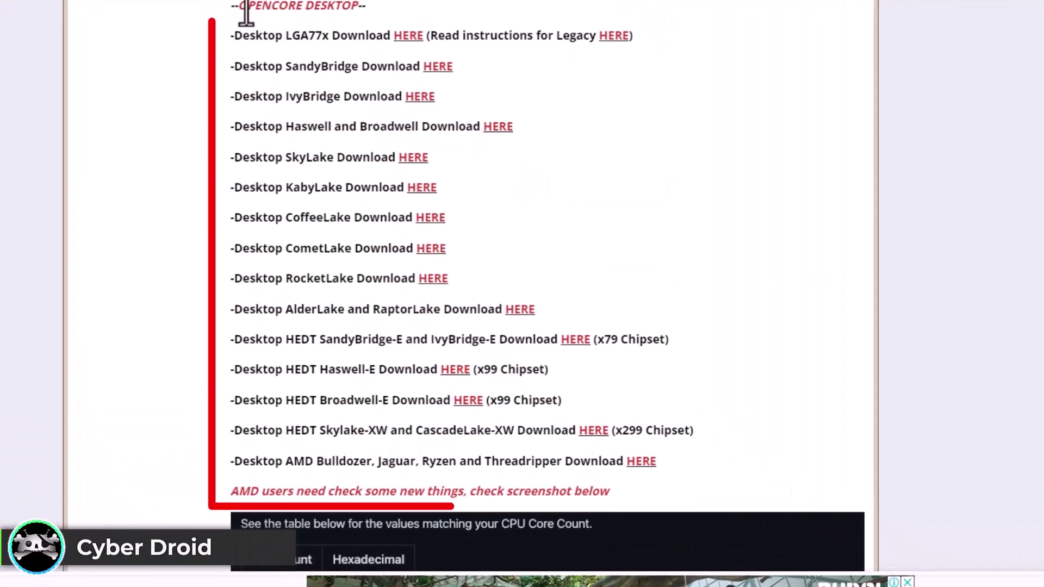
pyautogui.moveTo(246, 13)
pyautogui.mouseDown()
pyautogui.moveTo(233, 35)
pyautogui.moveTo(645, 475)
pyautogui.mouseUp()
pyautogui.click(677, 197)
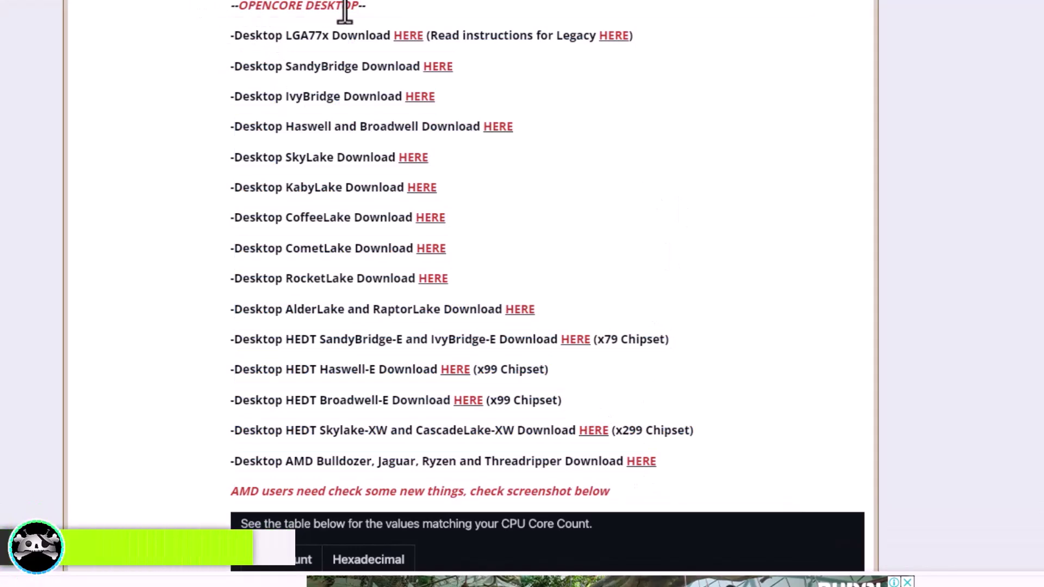
# Step: Download the 3.76 MB EFI.Opencore.Desktop.CoffeeLake archive
pyautogui.scroll(-15, 369, 76)
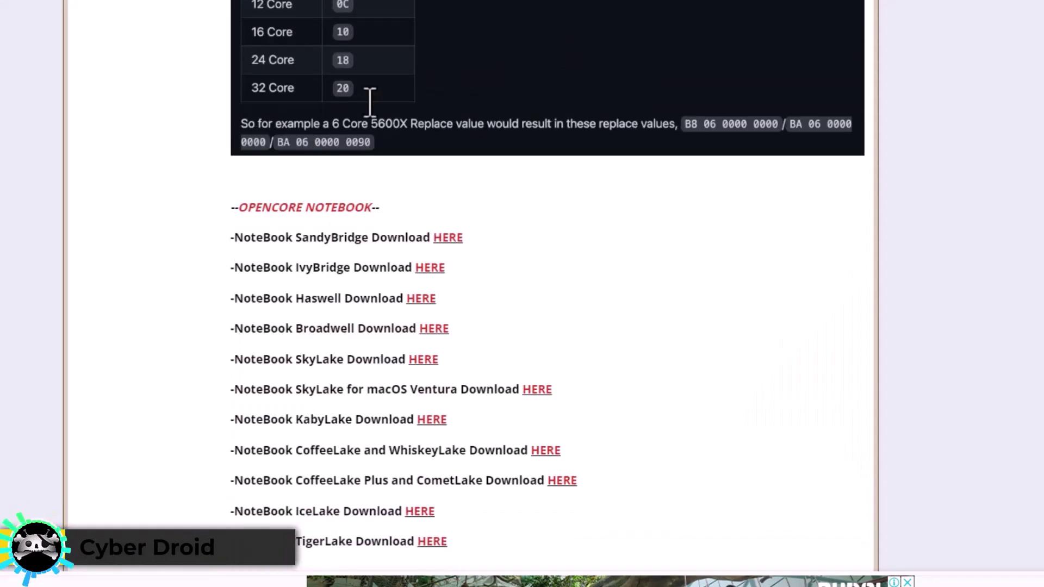
pyautogui.scroll(3, 373, 117)
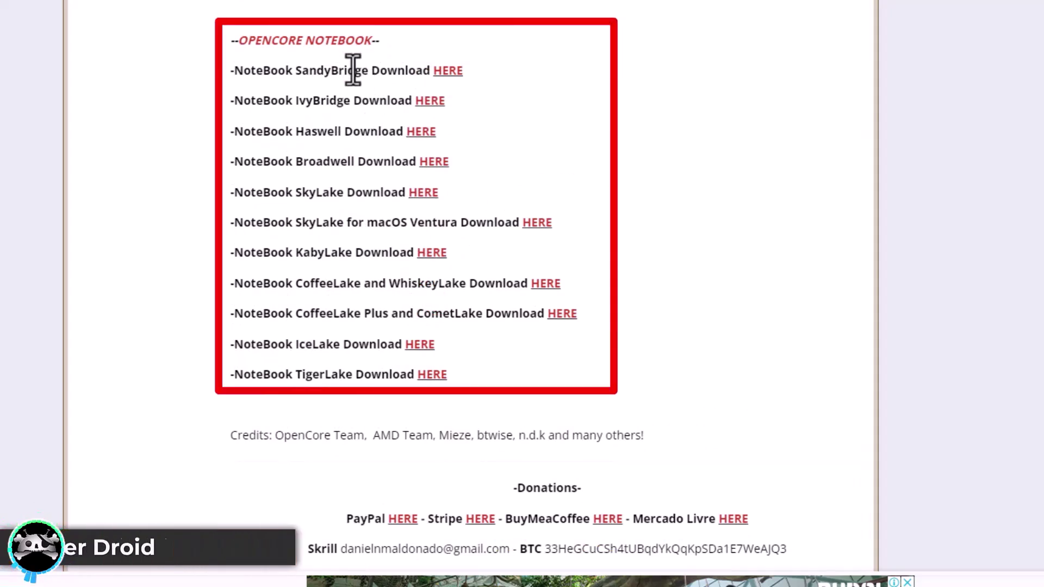
pyautogui.tripleClick(343, 44)
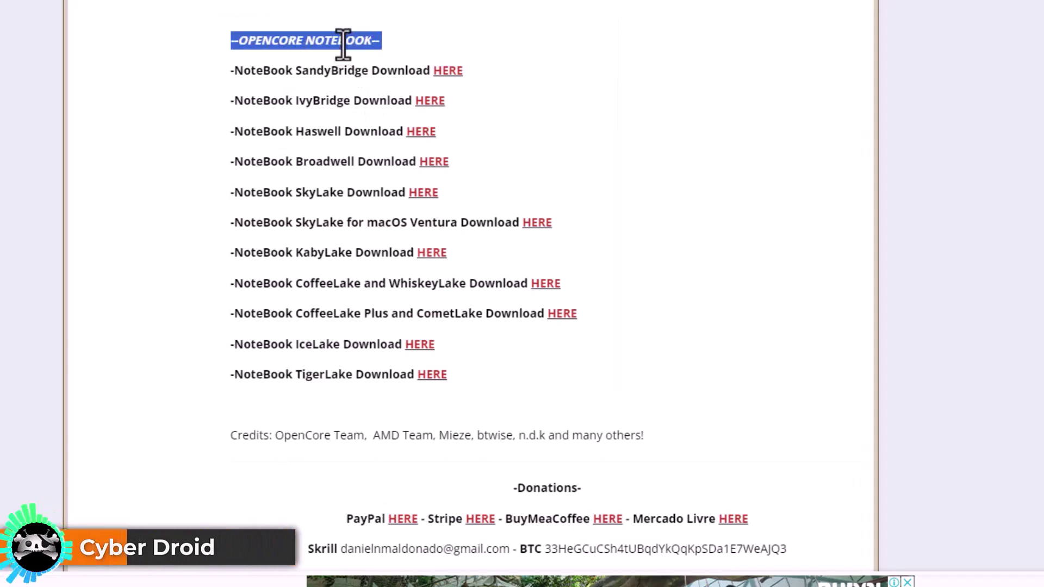
pyautogui.scroll(10, 452, 378)
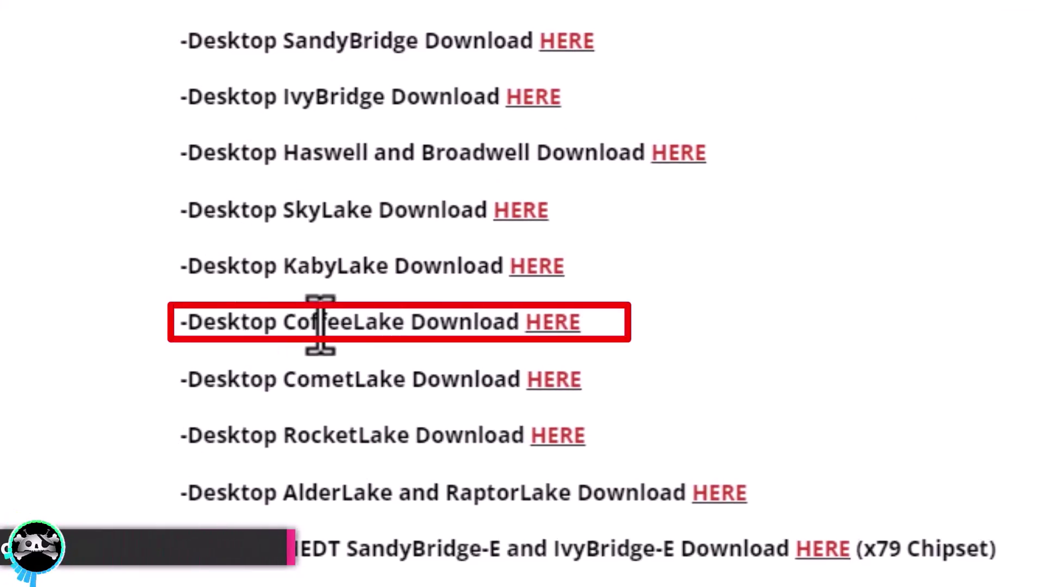
pyautogui.click(565, 321)
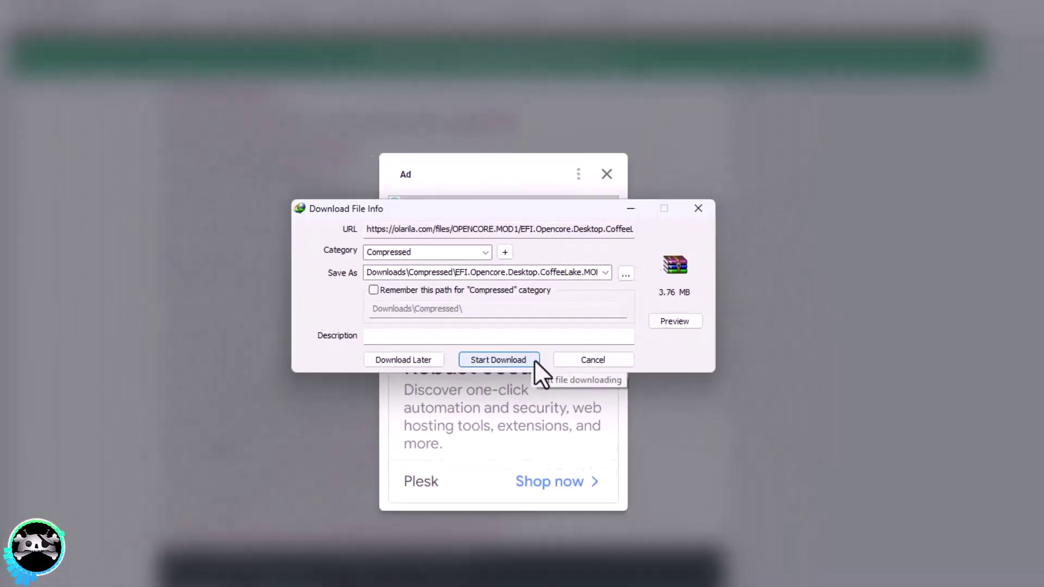
pyautogui.click(505, 416)
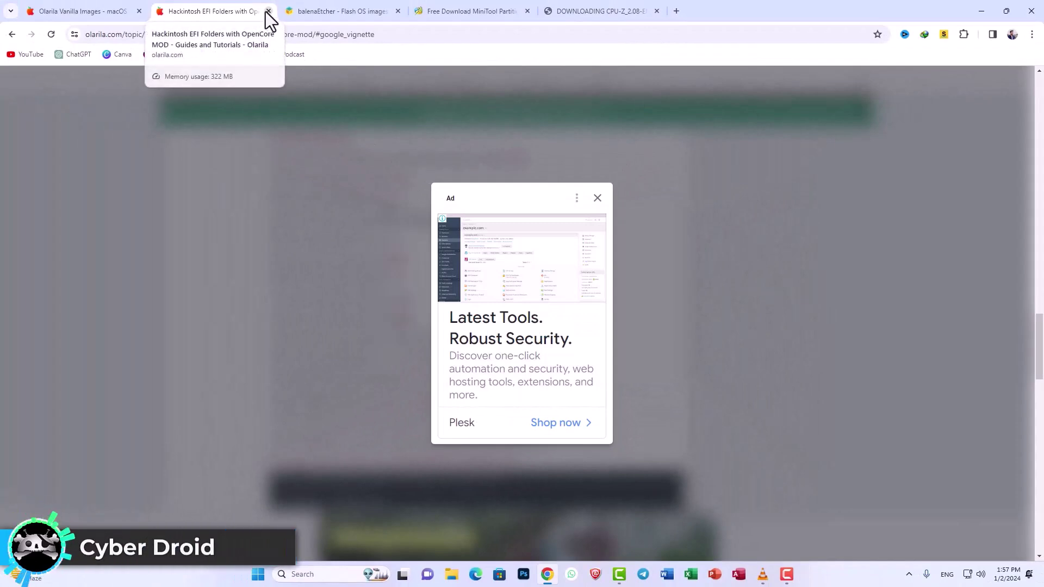
# Step: Close both Olarila tabs and jump to the Download Etcher table on balenaEtcher's site
pyautogui.click(267, 11)
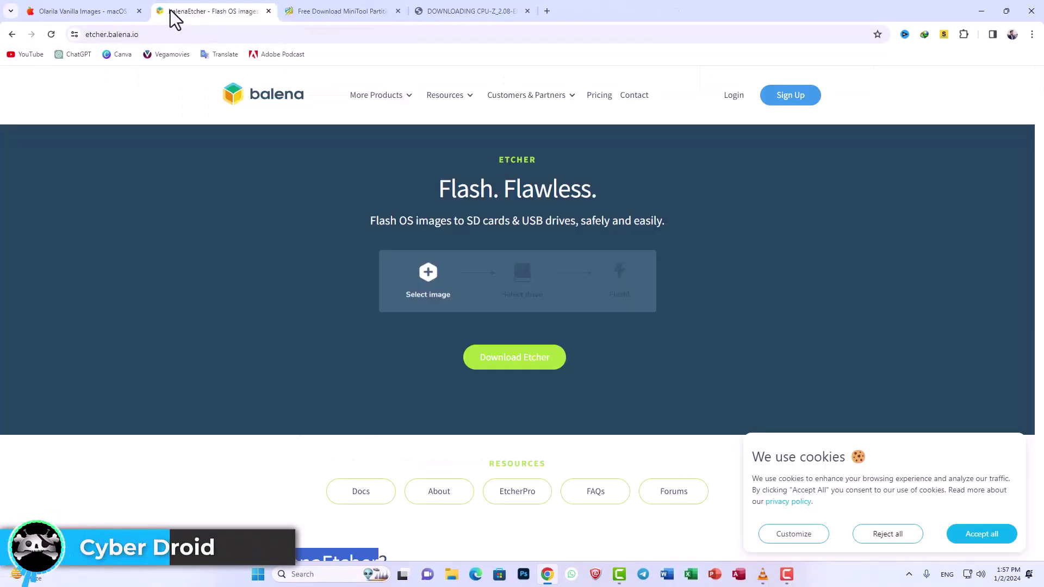
pyautogui.click(139, 11)
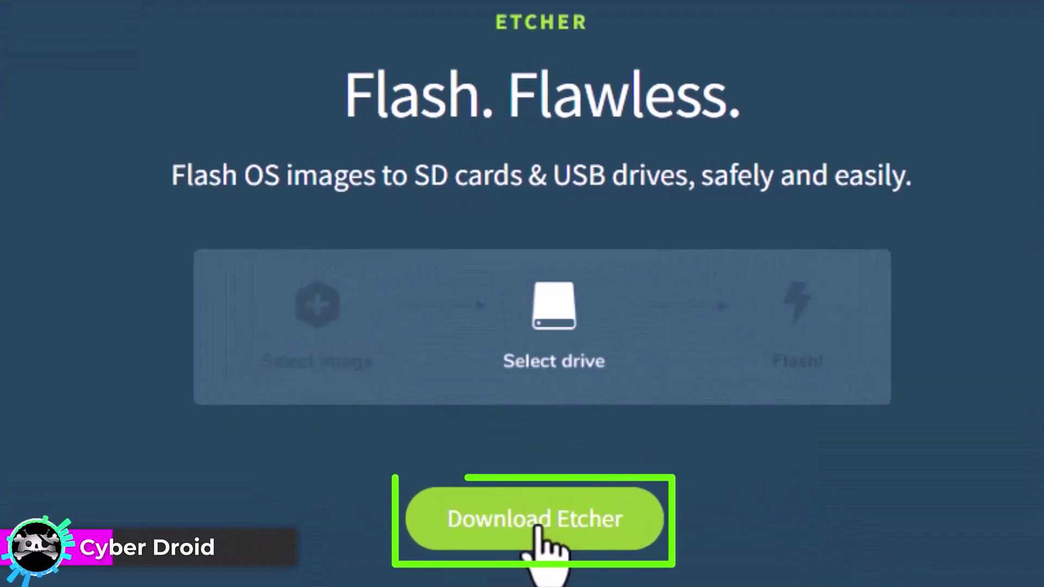
pyautogui.click(537, 523)
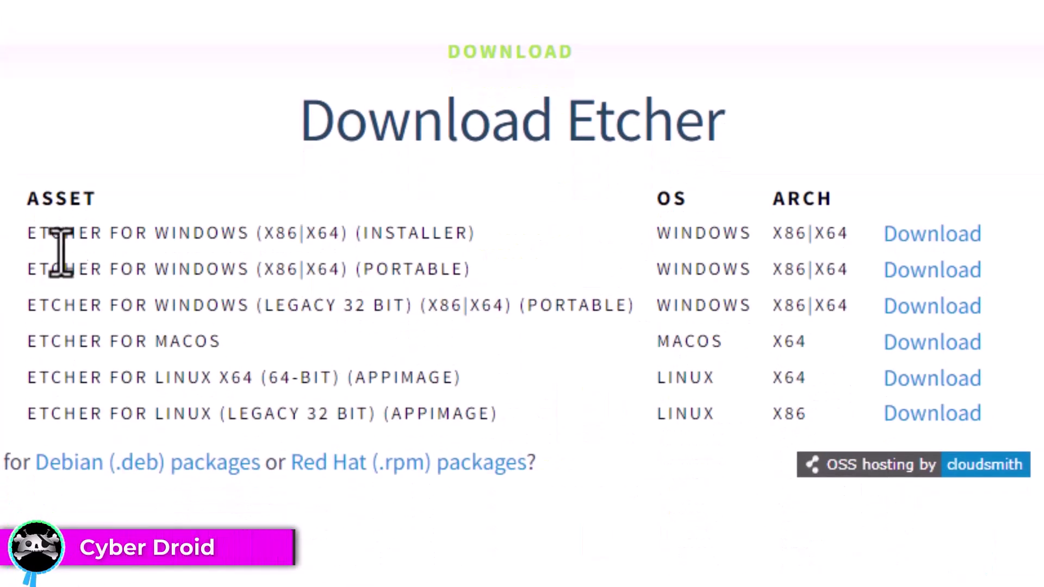
pyautogui.moveTo(26, 196); pyautogui.dragTo(64, 234)
pyautogui.click(68, 350)
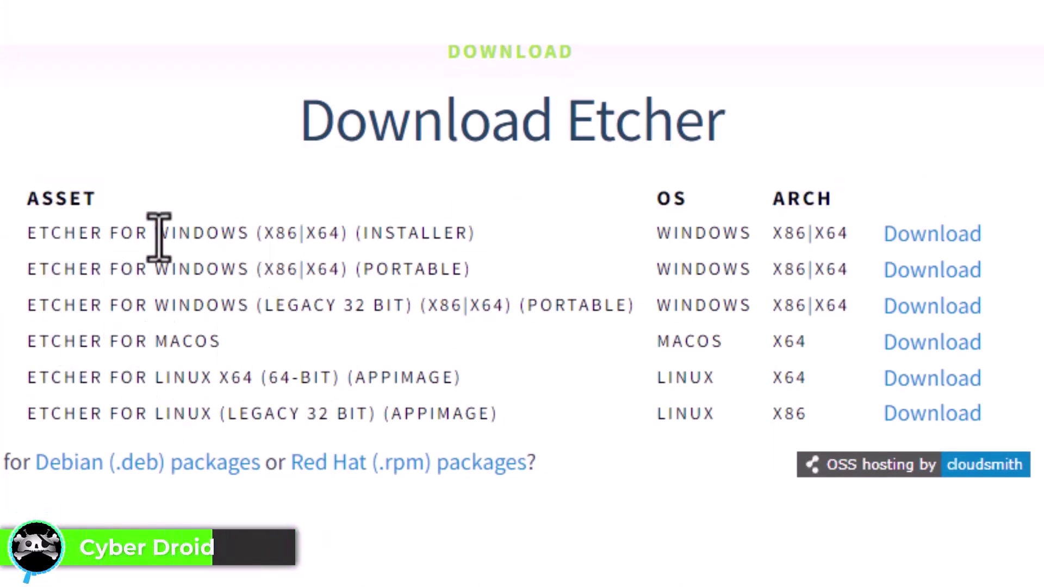
# Step: Download the 147.83 MB Windows installer, balenaEtcher-Setup-1.18.11.exe
pyautogui.moveTo(28, 235); pyautogui.dragTo(468, 234)
pyautogui.click(273, 232)
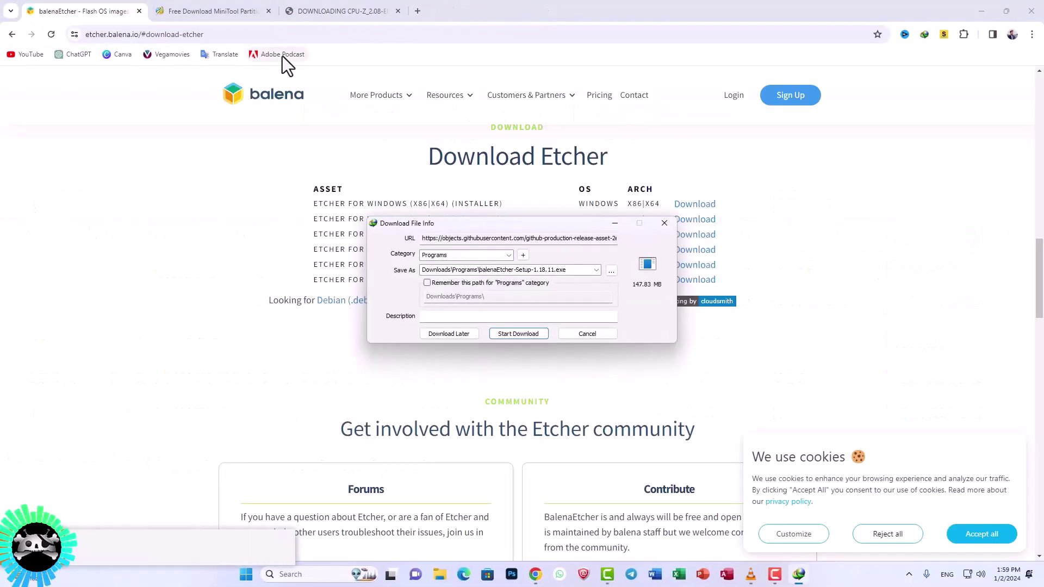
pyautogui.moveTo(425, 128)
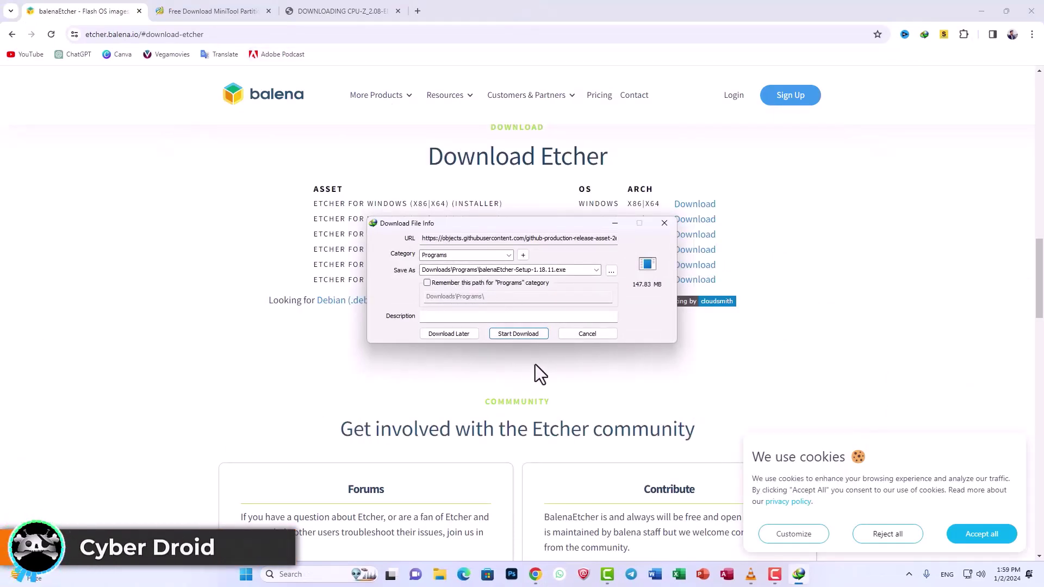
pyautogui.click(528, 335)
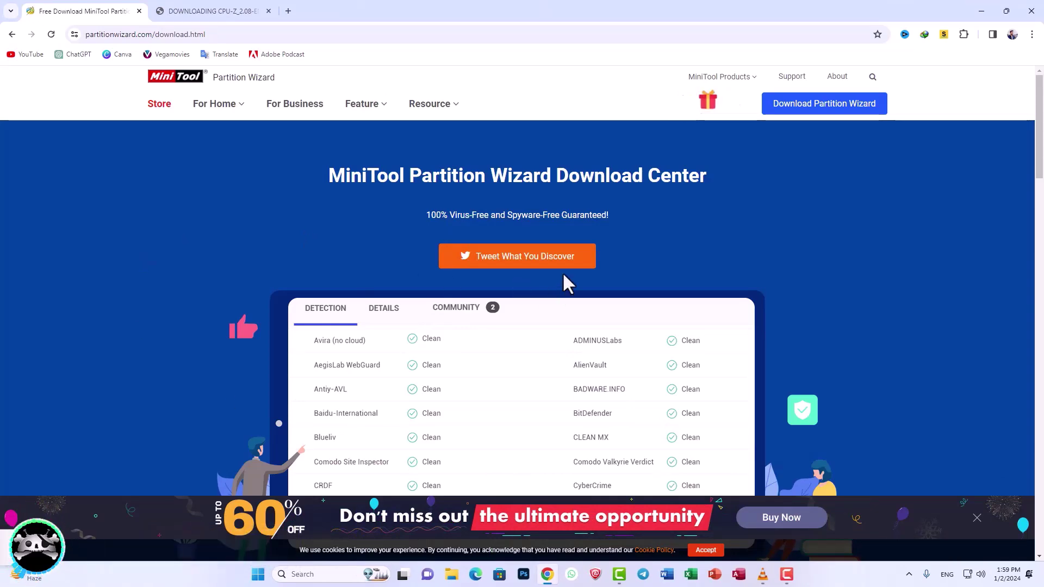
# Step: Choose the Free Edition download of MiniTool Partition Wizard
pyautogui.scroll(-4, 585, 266)
pyautogui.scroll(4, 587, 267)
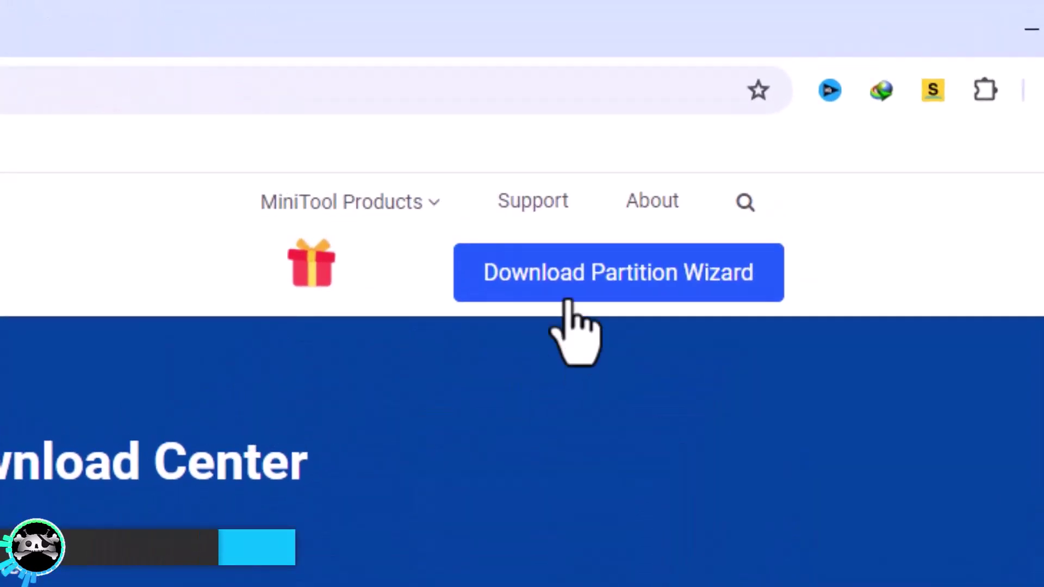
pyautogui.moveTo(805, 111)
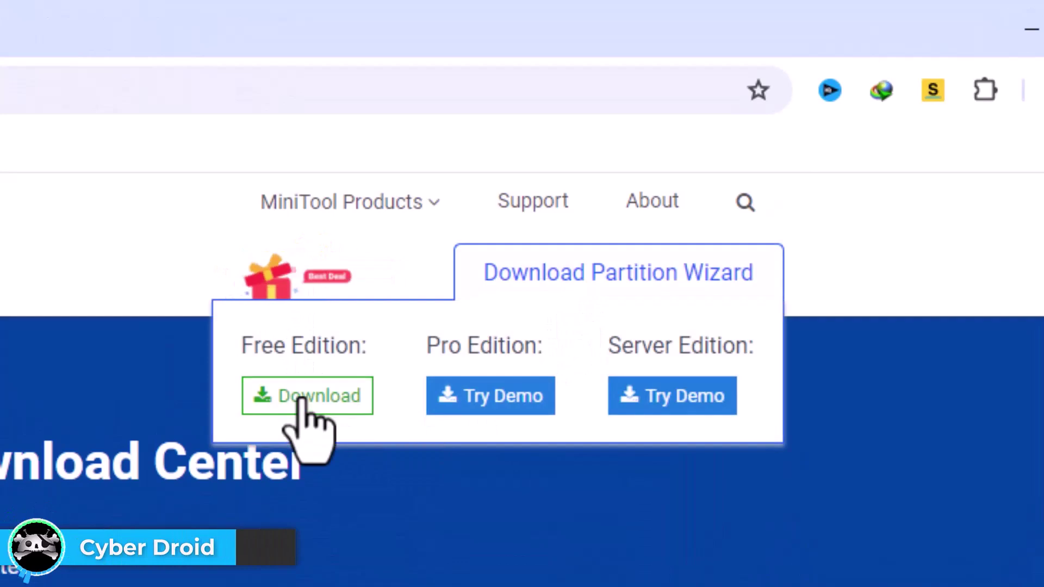
pyautogui.click(302, 397)
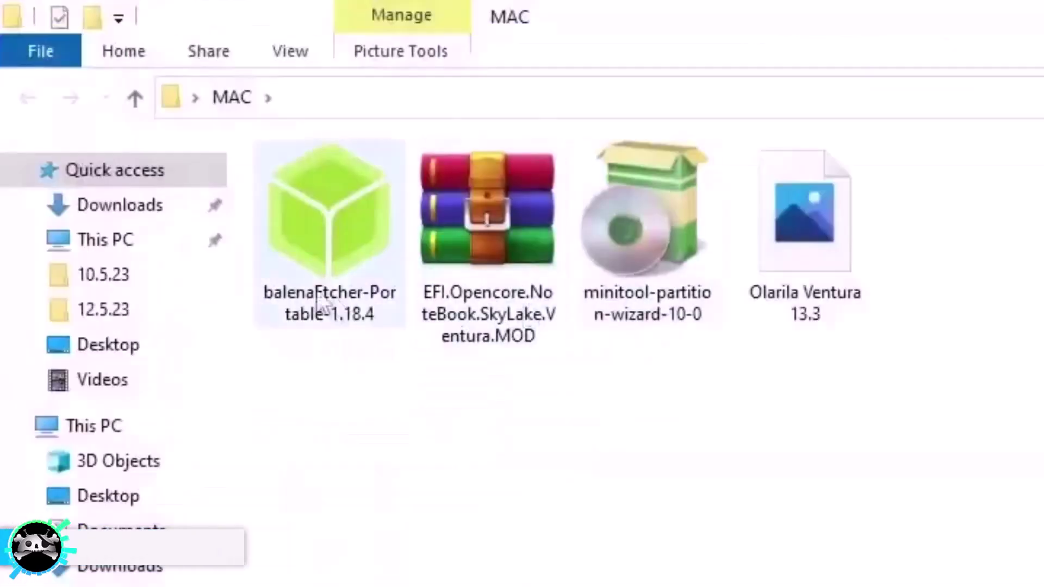
# Step: Run balenaEtcher-Portable-1.18.4 from the MAC folder
pyautogui.click(311, 283)
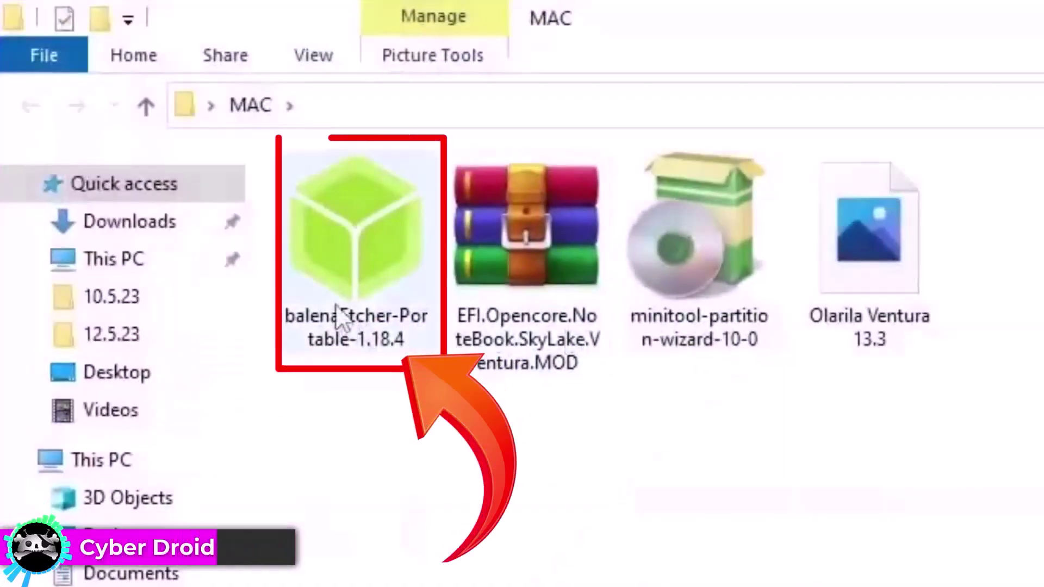
pyautogui.click(345, 311)
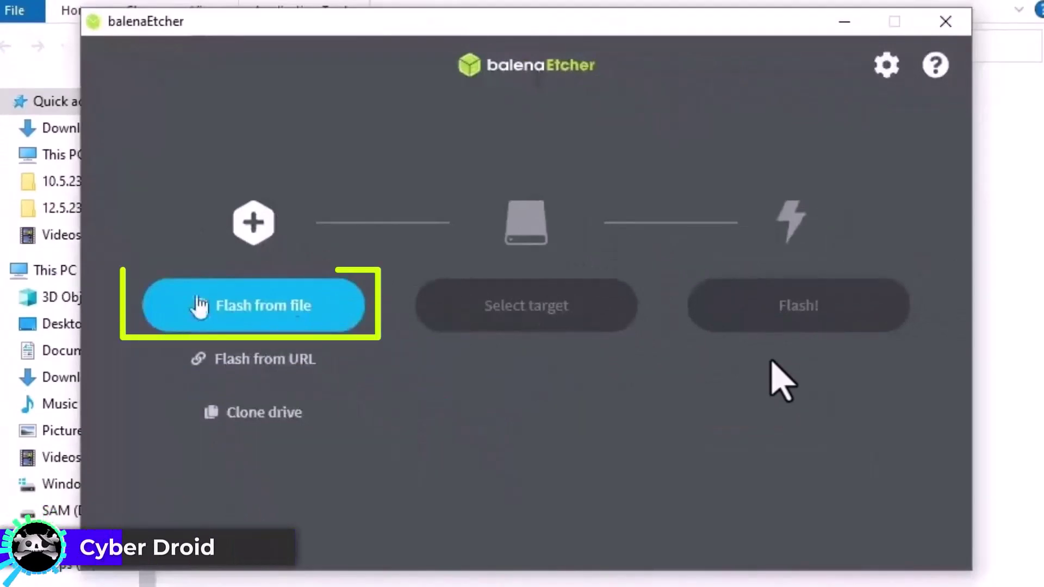
# Step: Load Desktop > MAC > Olarila Ventura 13.3 as the image to flash
pyautogui.click(281, 320)
pyautogui.click(196, 168)
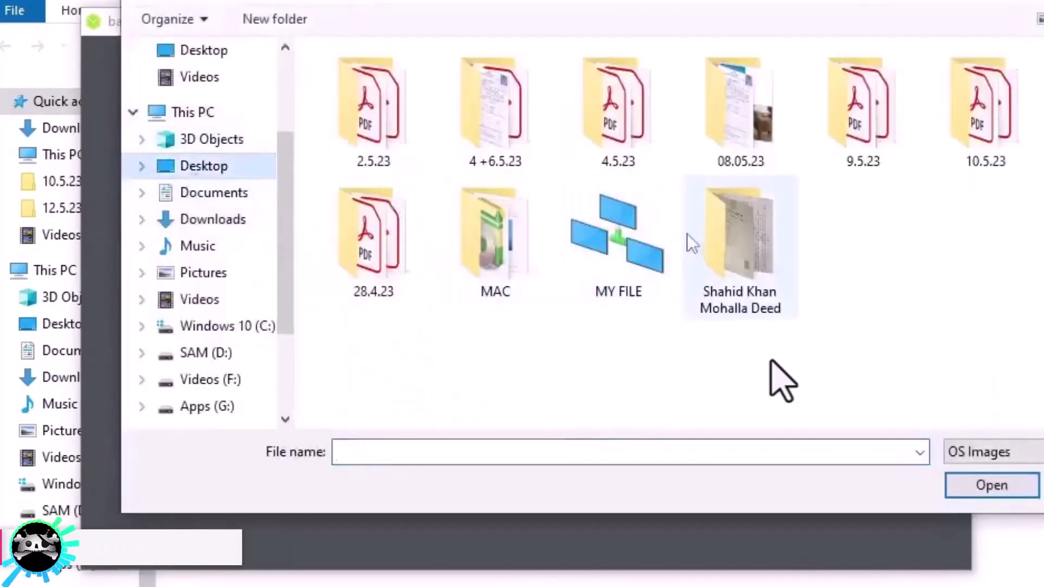
pyautogui.doubleClick(523, 272)
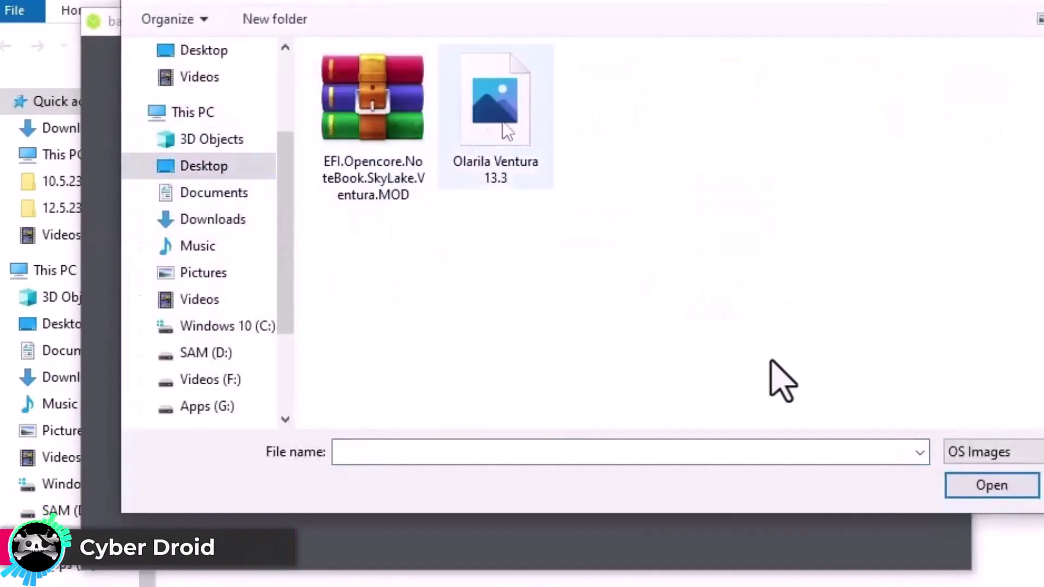
pyautogui.click(485, 139)
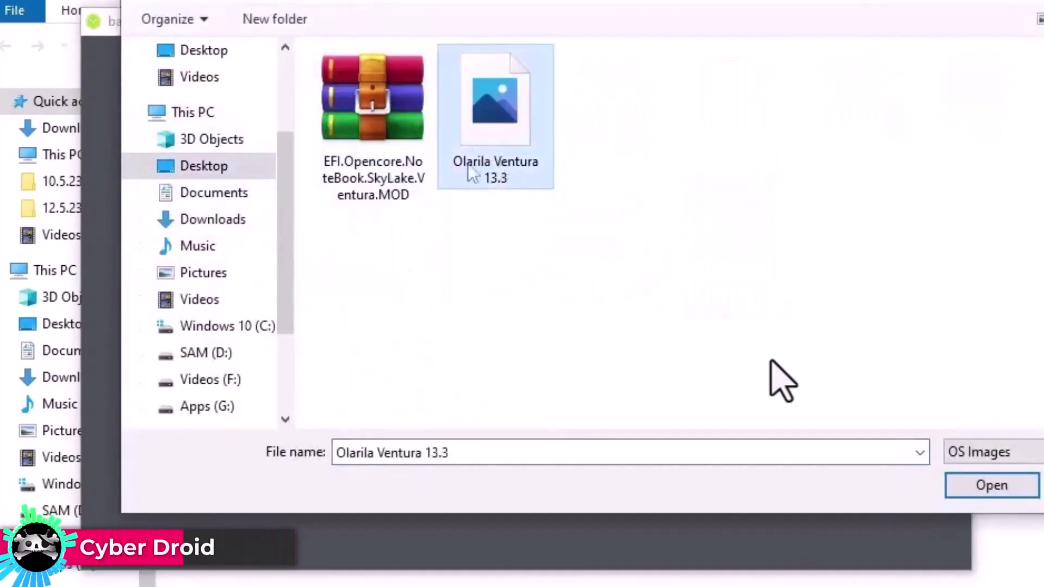
pyautogui.doubleClick(496, 125)
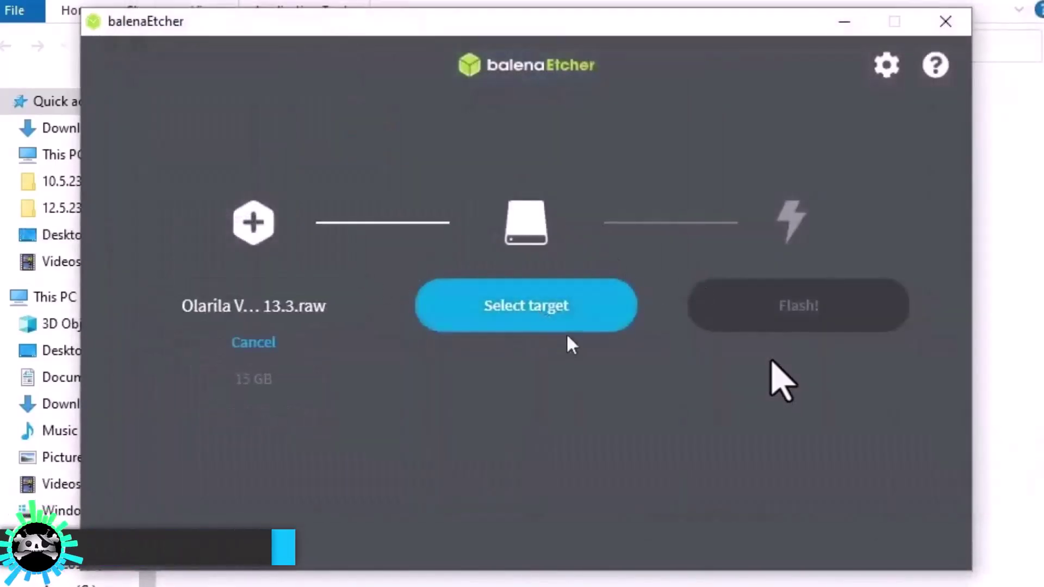
# Step: Target the SanDisk Cruzer Blade USB drive and start flashing
pyautogui.click(560, 324)
pyautogui.click(224, 323)
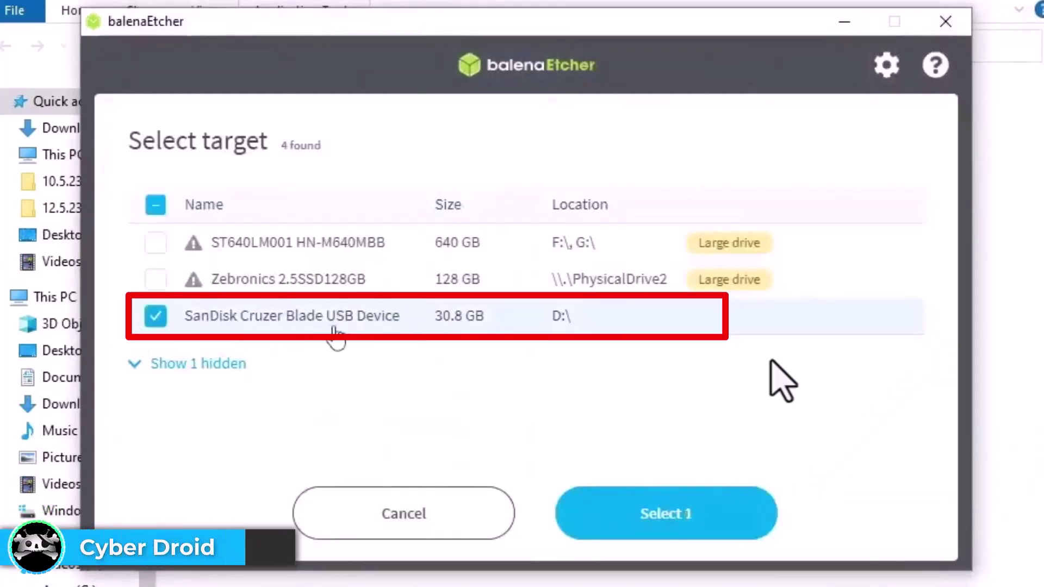
pyautogui.click(633, 525)
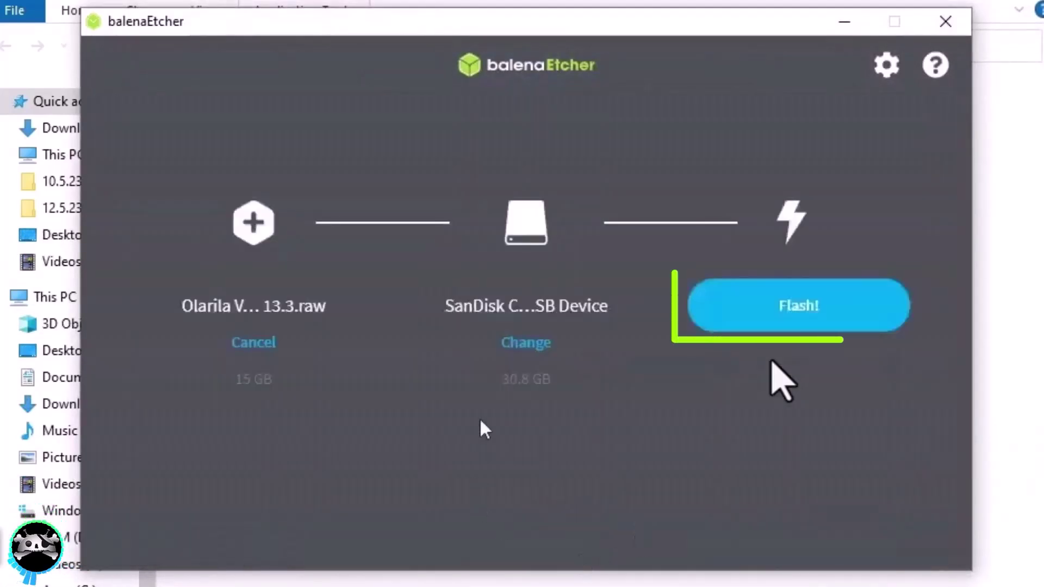
pyautogui.click(788, 322)
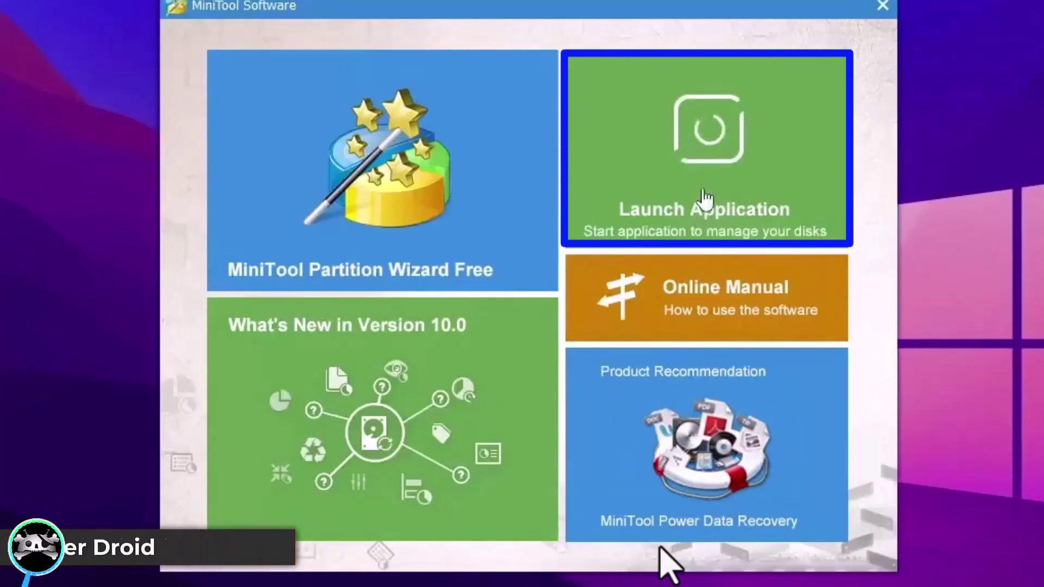
# Step: Launch Partition Wizard and delete the 200 MB EFI(FAT32) partition on Disk 4, the SanDisk USB
pyautogui.click(705, 200)
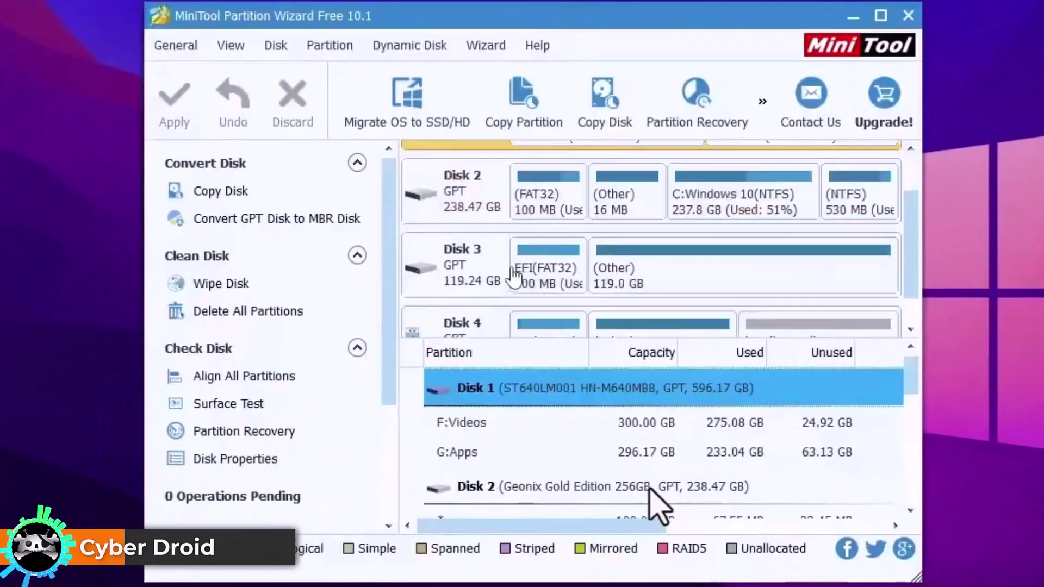
pyautogui.scroll(-1, 516, 277)
pyautogui.click(473, 328)
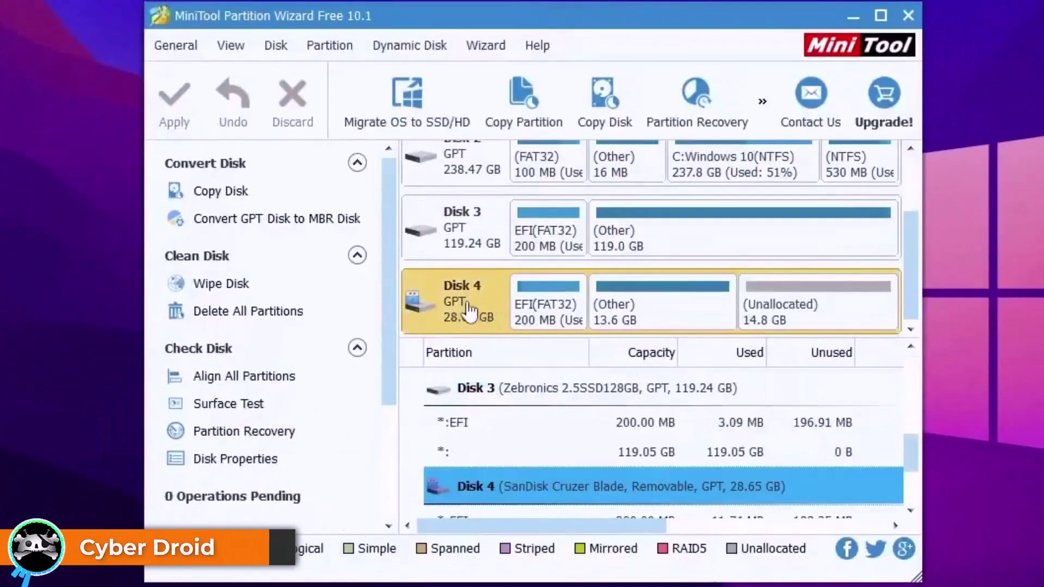
pyautogui.click(549, 309)
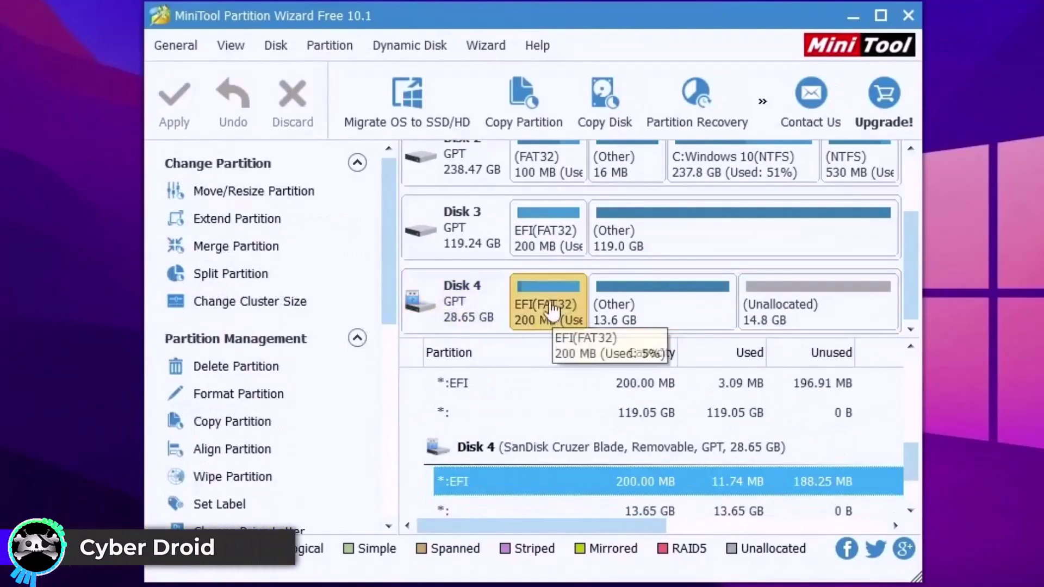
pyautogui.rightClick(552, 311)
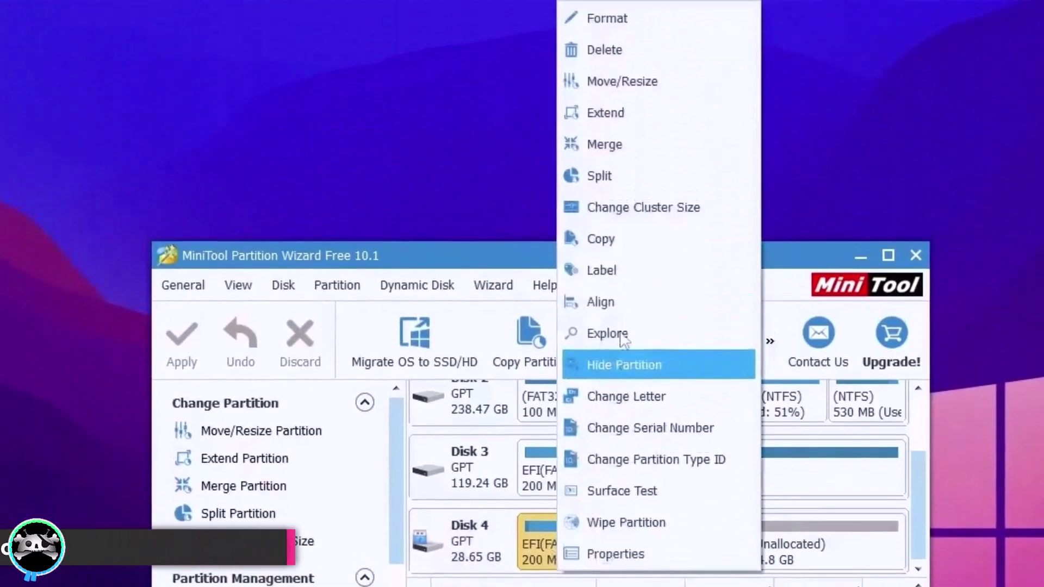
pyautogui.click(636, 49)
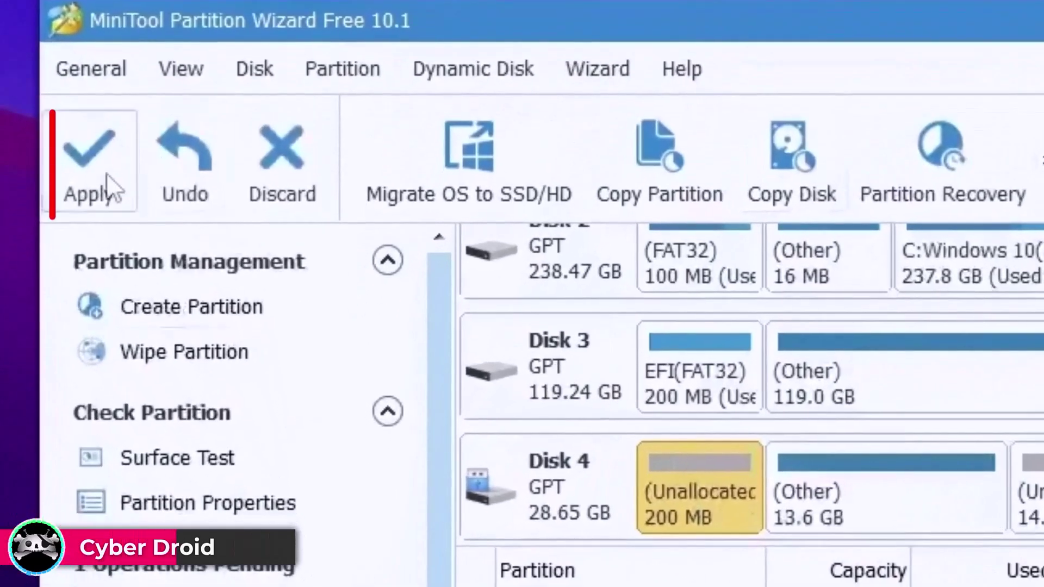
# Step: Apply the pending deletion and confirm, leaving that 200 MB unallocated
pyautogui.click(109, 188)
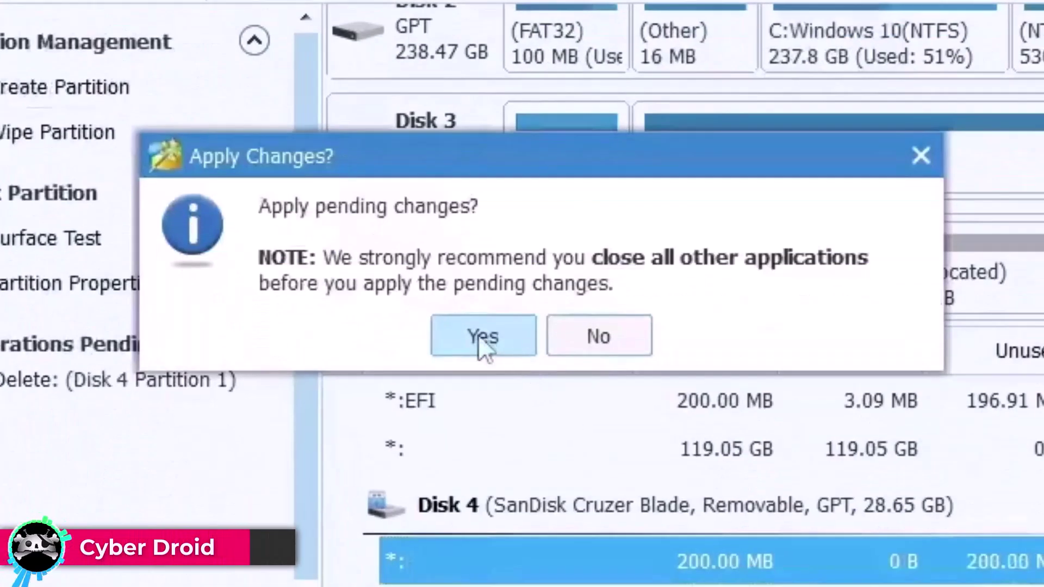
pyautogui.click(612, 555)
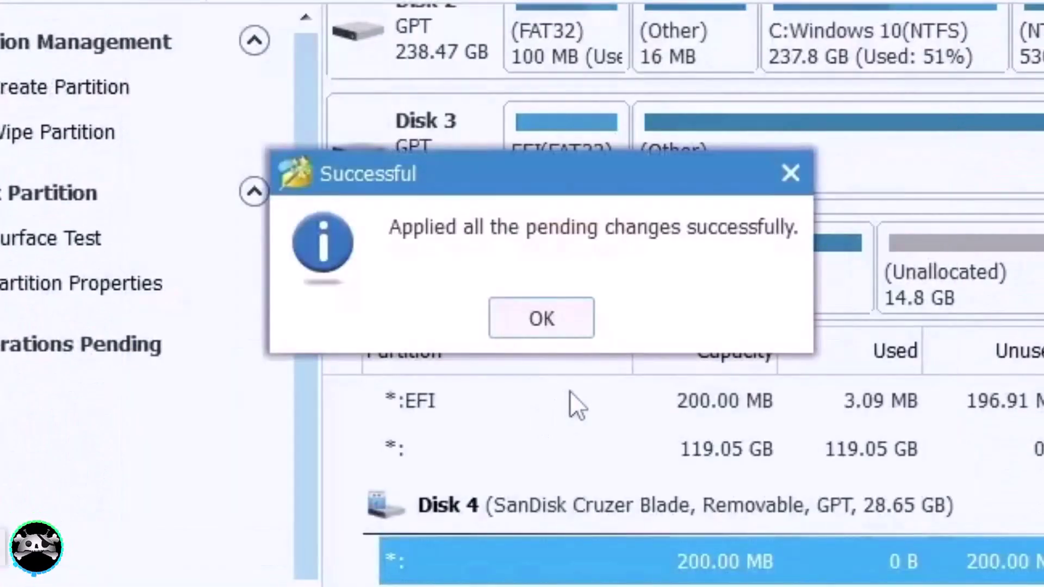
pyautogui.click(544, 318)
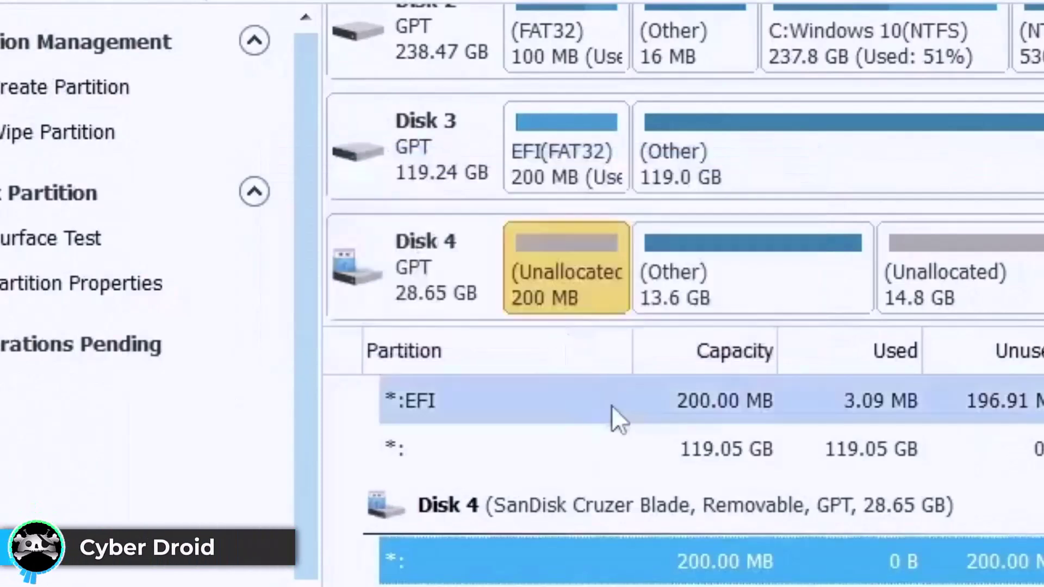
# Step: Create a FAT32 partition labelled EFI in Disk 4's unallocated 200 MB
pyautogui.rightClick(587, 278)
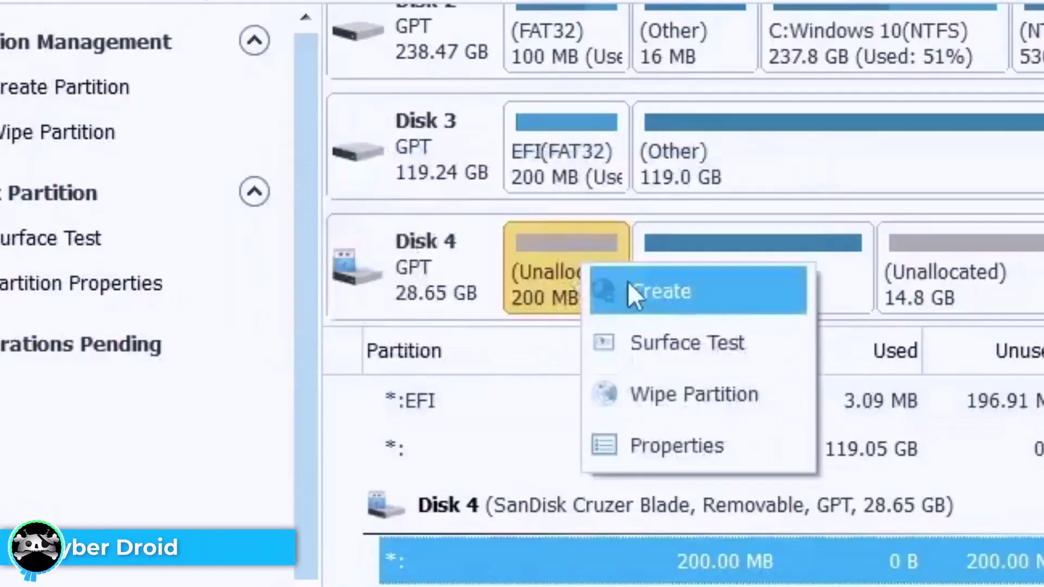
pyautogui.click(655, 297)
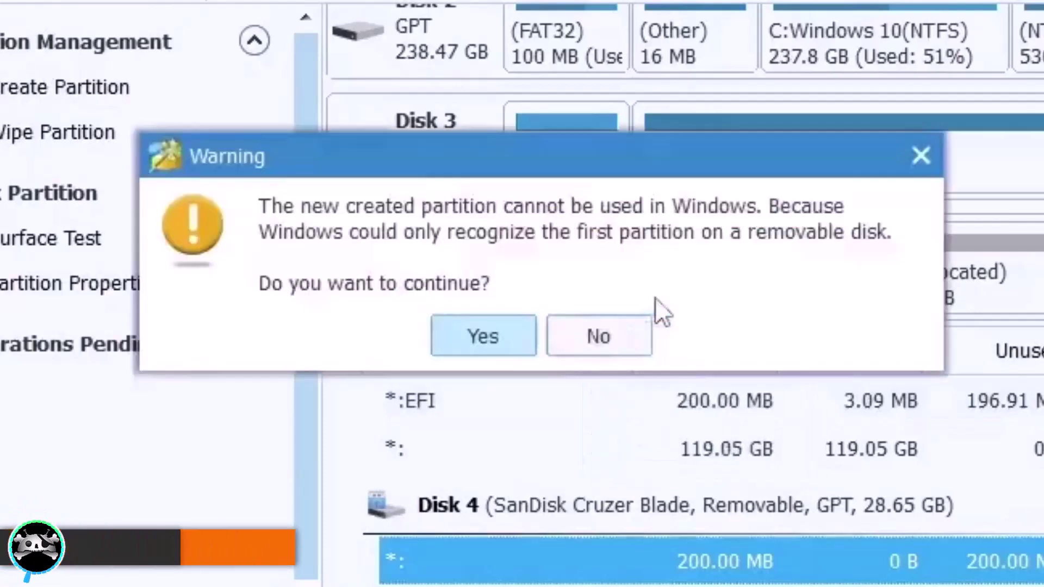
pyautogui.click(479, 344)
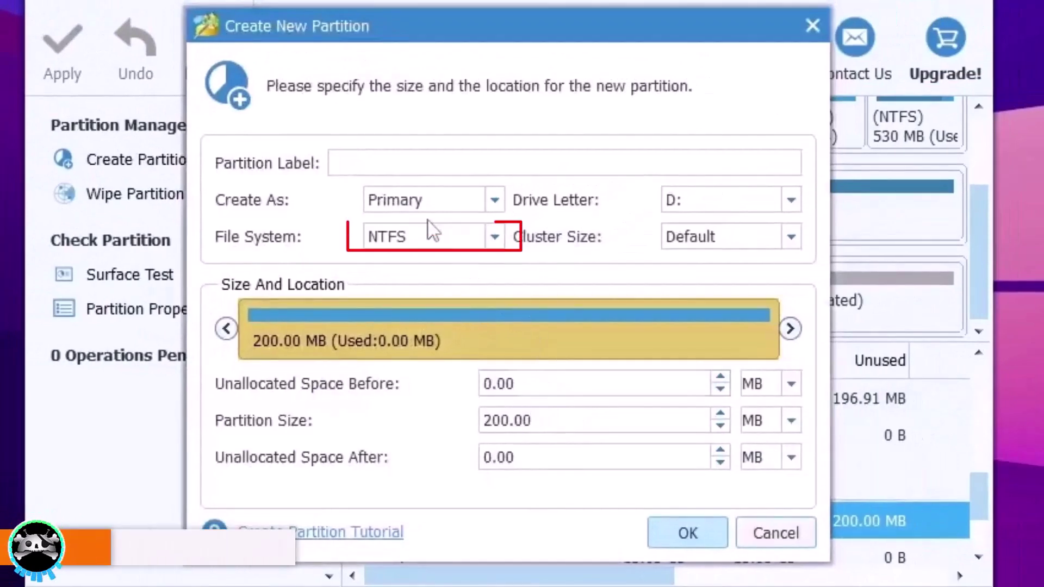
pyautogui.click(423, 242)
pyautogui.click(421, 281)
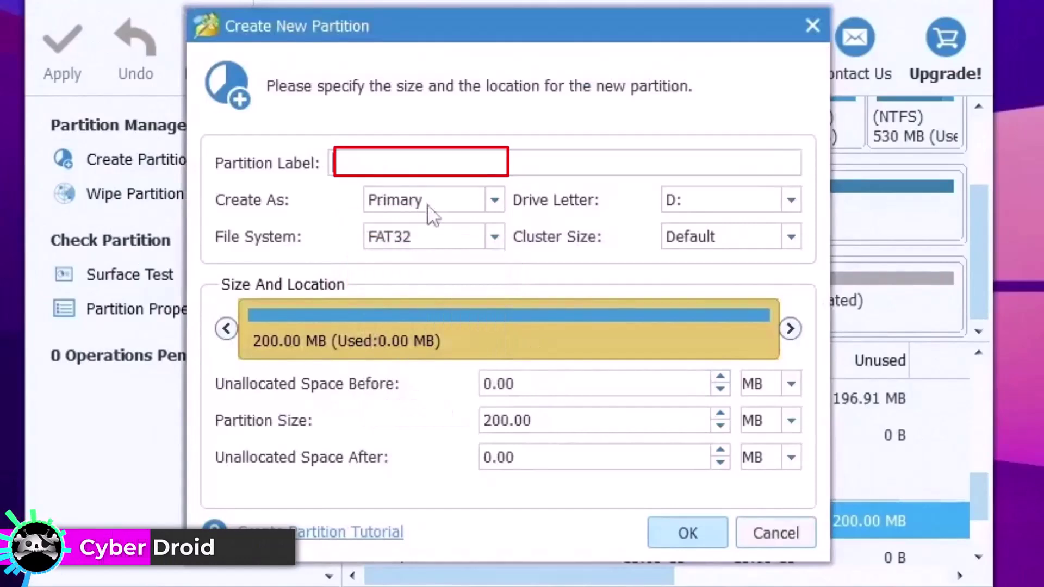
pyautogui.write('EFI')
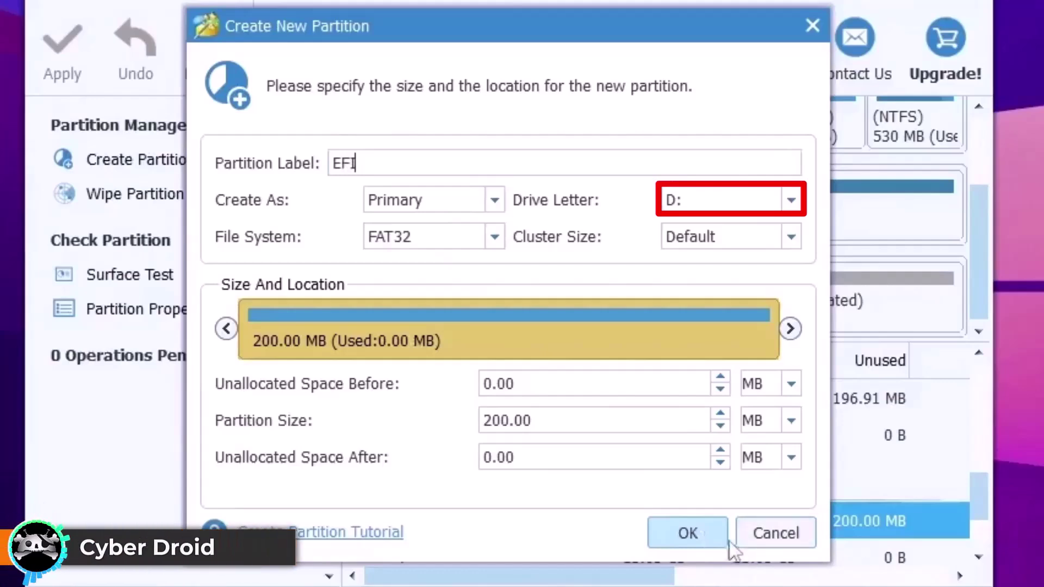
pyautogui.click(720, 537)
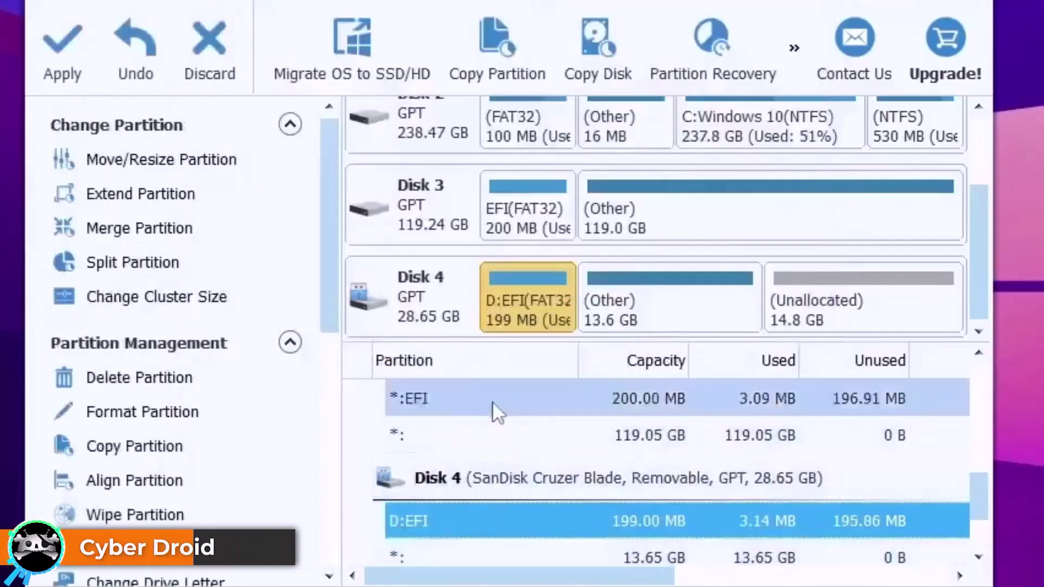
# Step: Apply the new EFI partition, confirm, and minimize Partition Wizard to the desktop
pyautogui.click(63, 60)
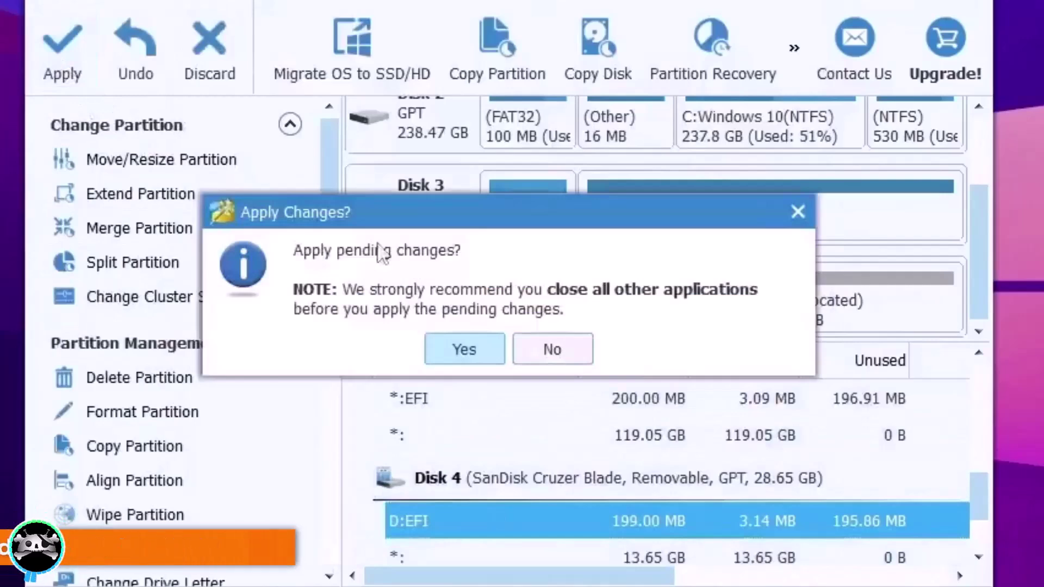
pyautogui.click(498, 346)
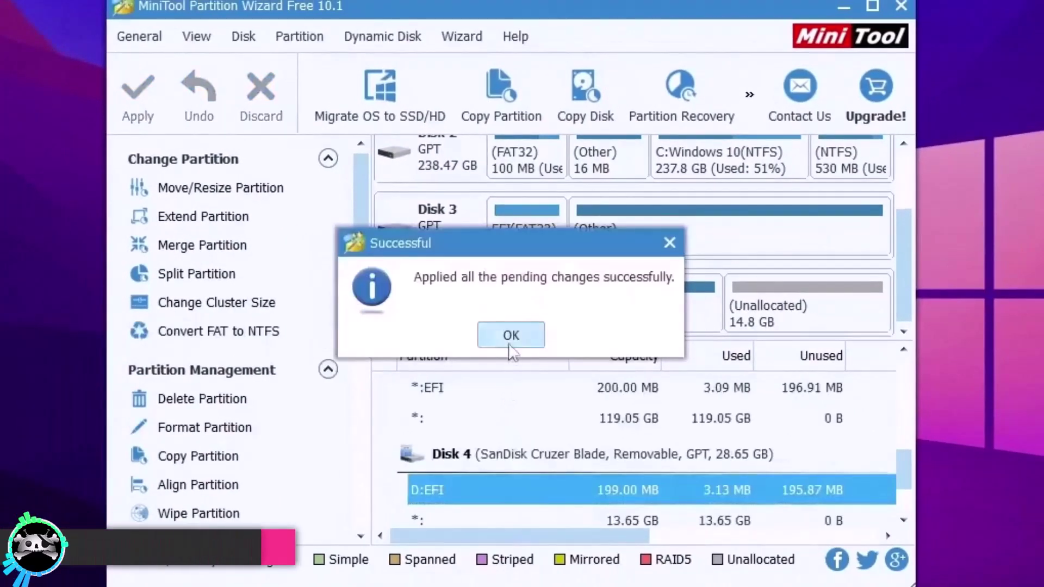
pyautogui.click(510, 337)
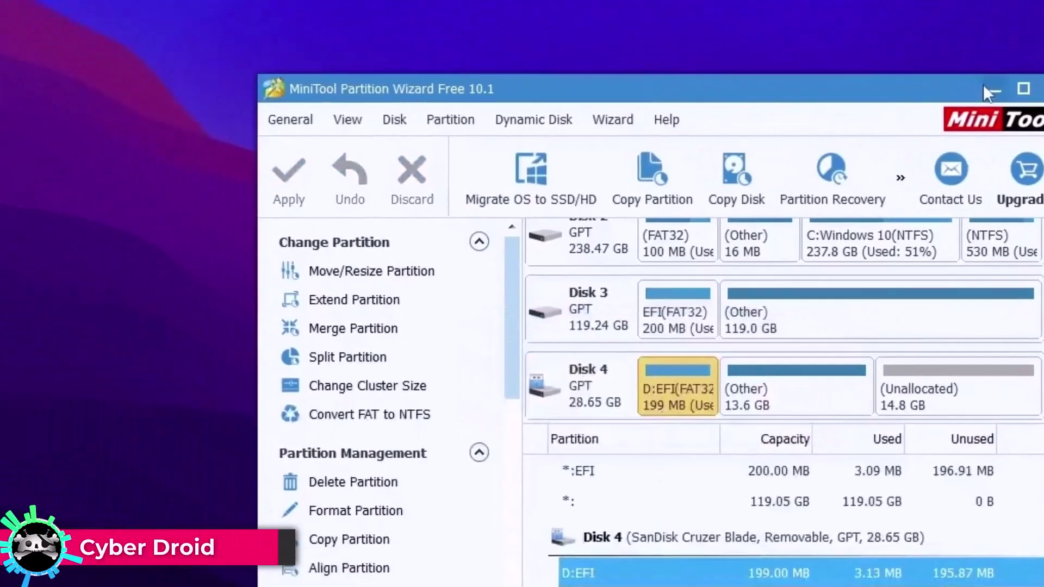
pyautogui.click(841, 8)
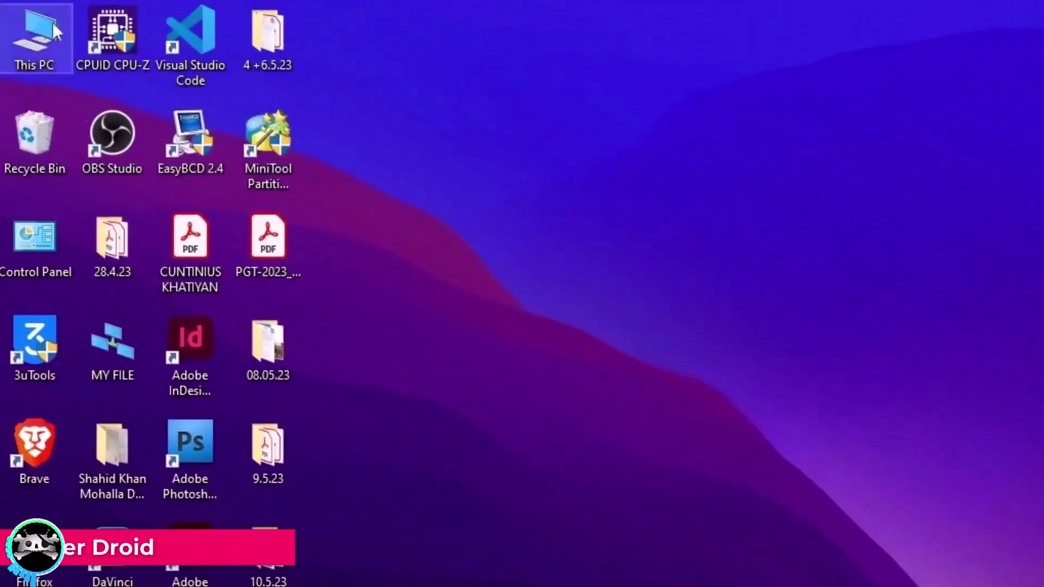
# Step: Open This PC and check that the EFI (D:) drive is empty
pyautogui.doubleClick(71, 47)
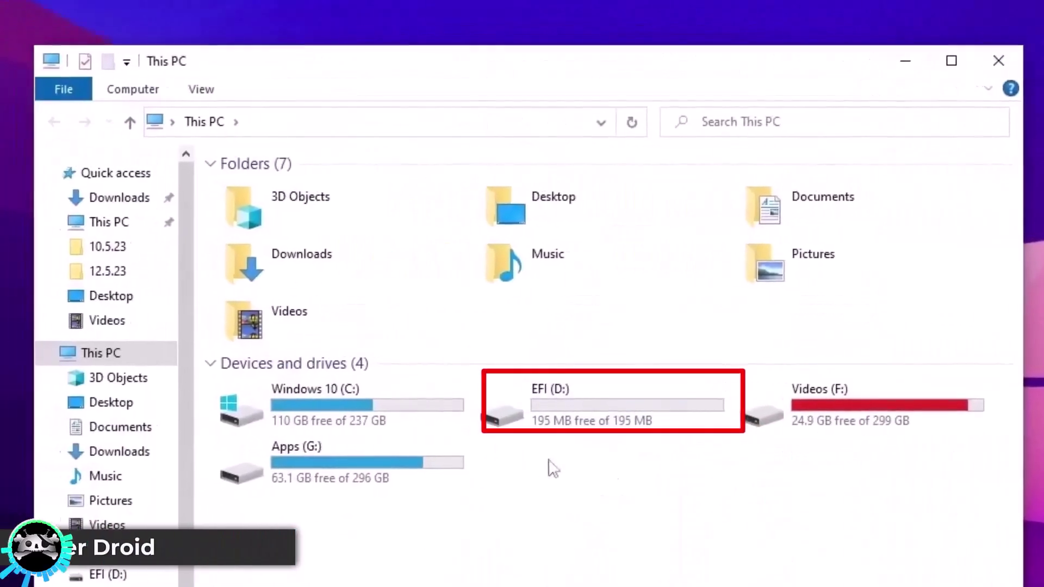
pyautogui.click(981, 436)
pyautogui.doubleClick(630, 419)
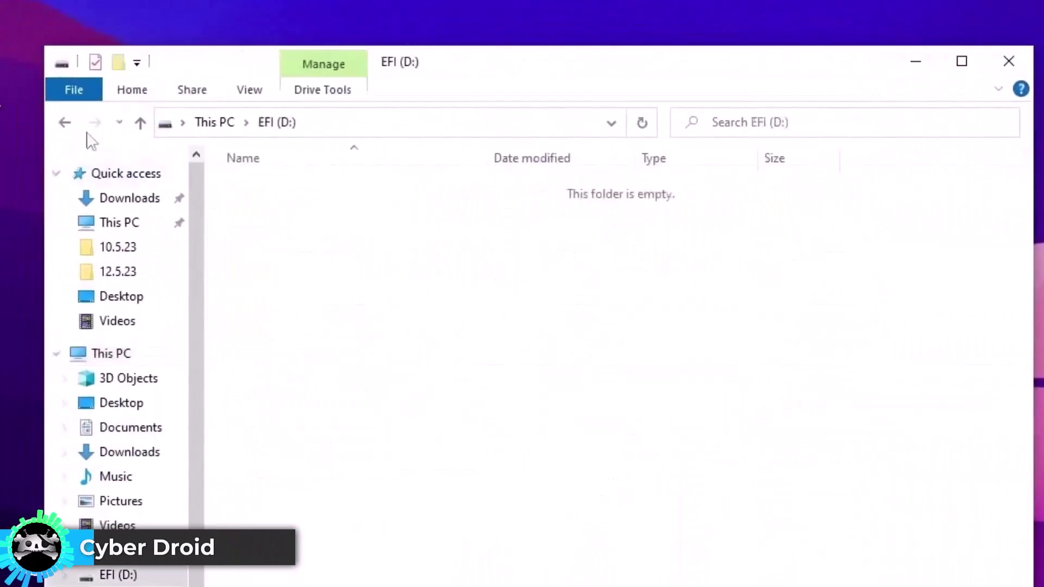
pyautogui.click(65, 122)
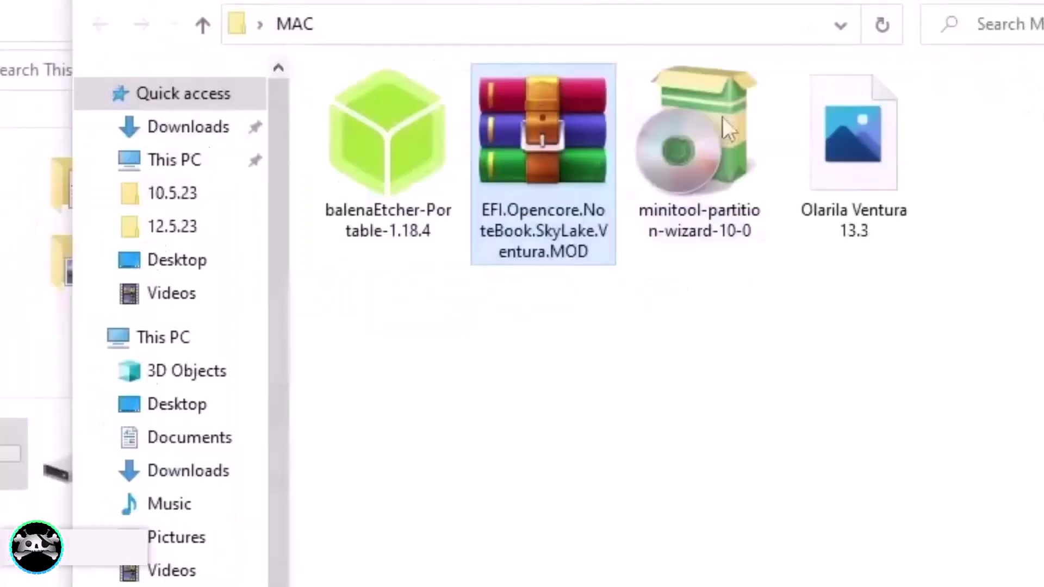
# Step: Extract the EFI.Opencore.NoteBook.SkyLake.Ventura.MOD archive into its own folder and open it
pyautogui.rightClick(515, 171)
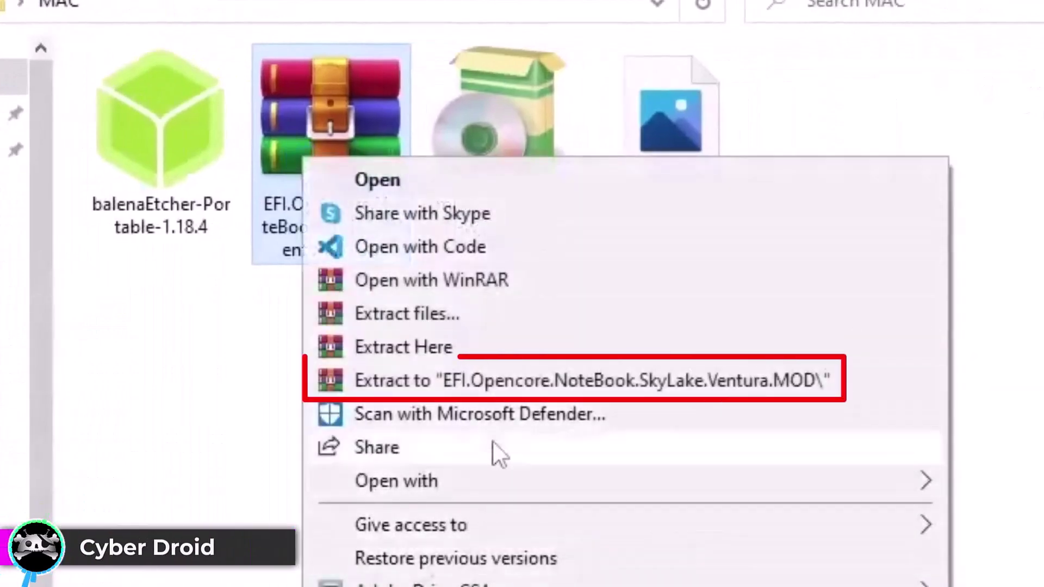
pyautogui.click(518, 382)
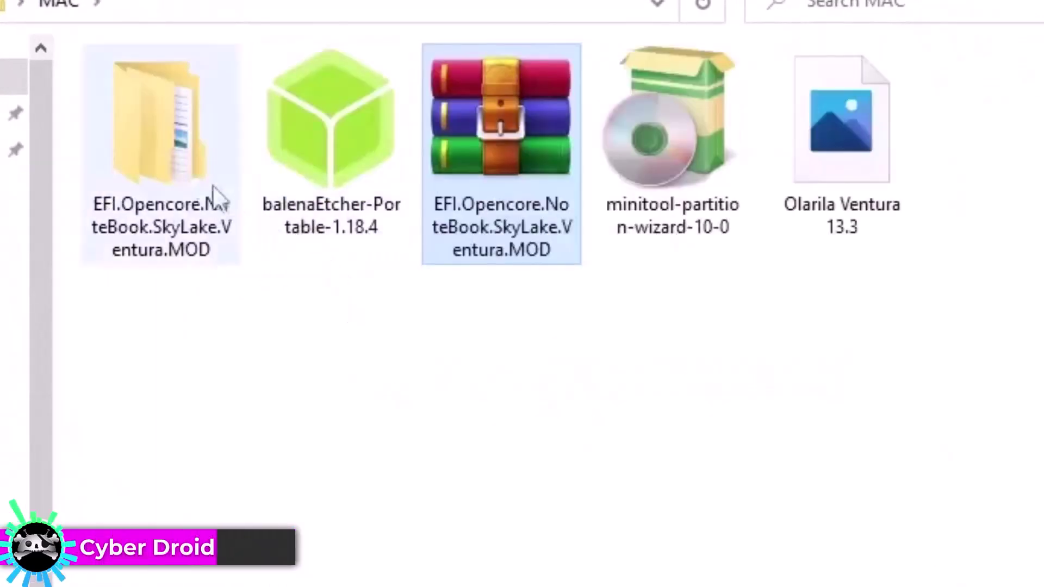
pyautogui.doubleClick(217, 205)
# Step: Copy the OpenCore EFI folder and paste it onto the EFI (D:) drive
pyautogui.click(178, 142)
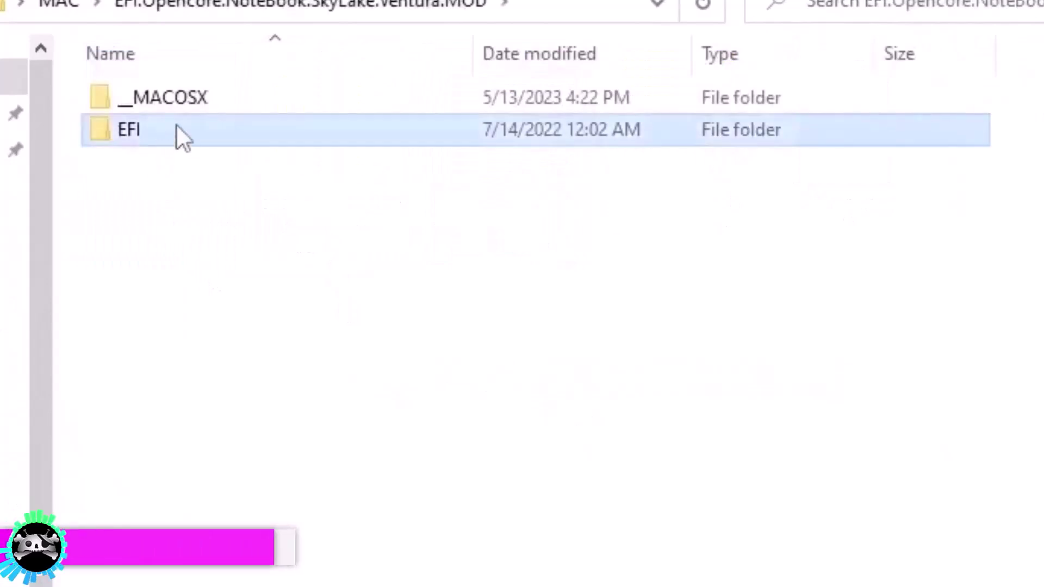
pyautogui.rightClick(144, 138)
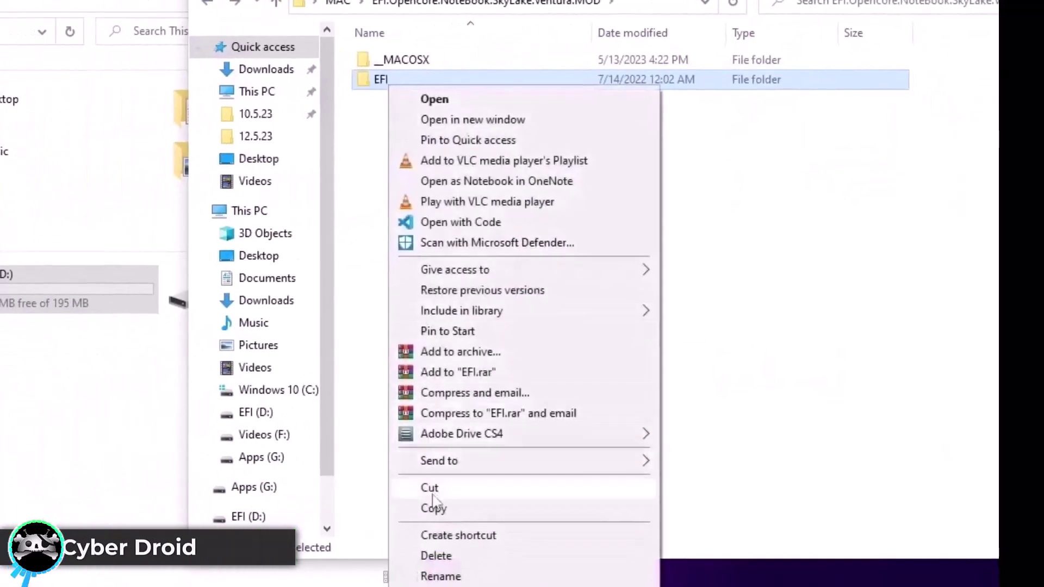
pyautogui.click(433, 509)
pyautogui.click(41, 306)
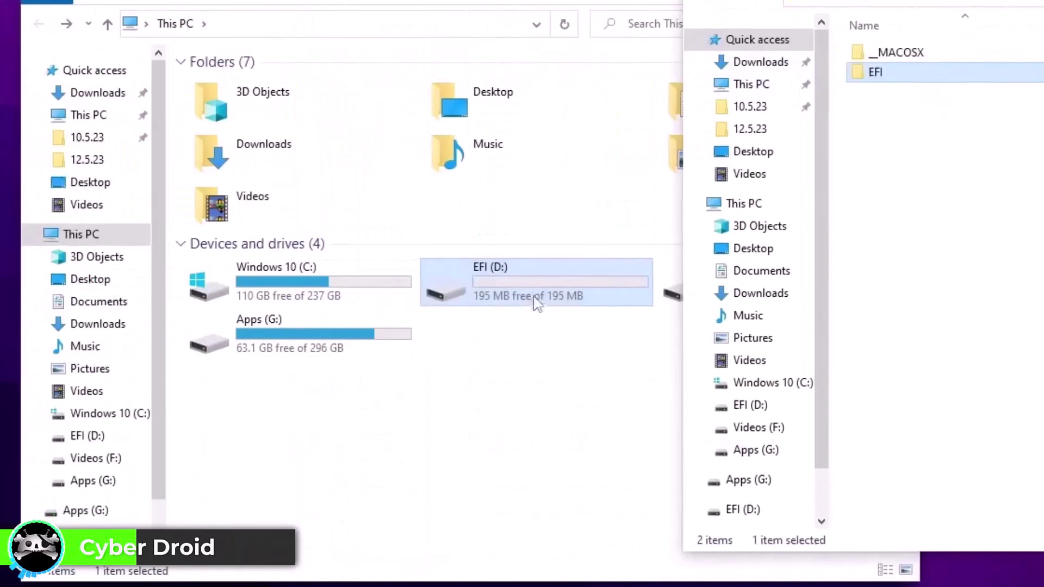
pyautogui.doubleClick(426, 304)
pyautogui.rightClick(461, 256)
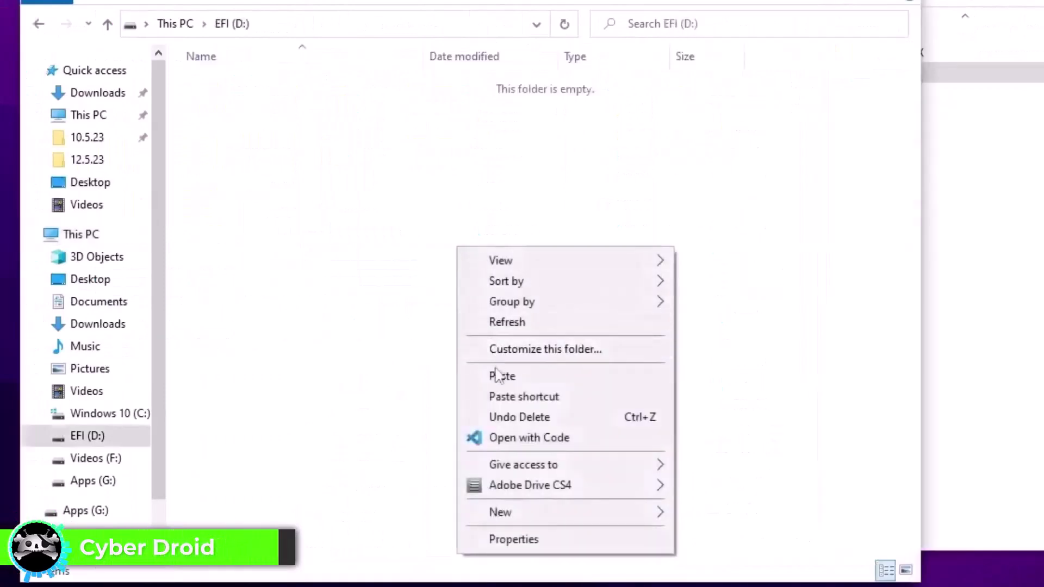
pyautogui.click(495, 375)
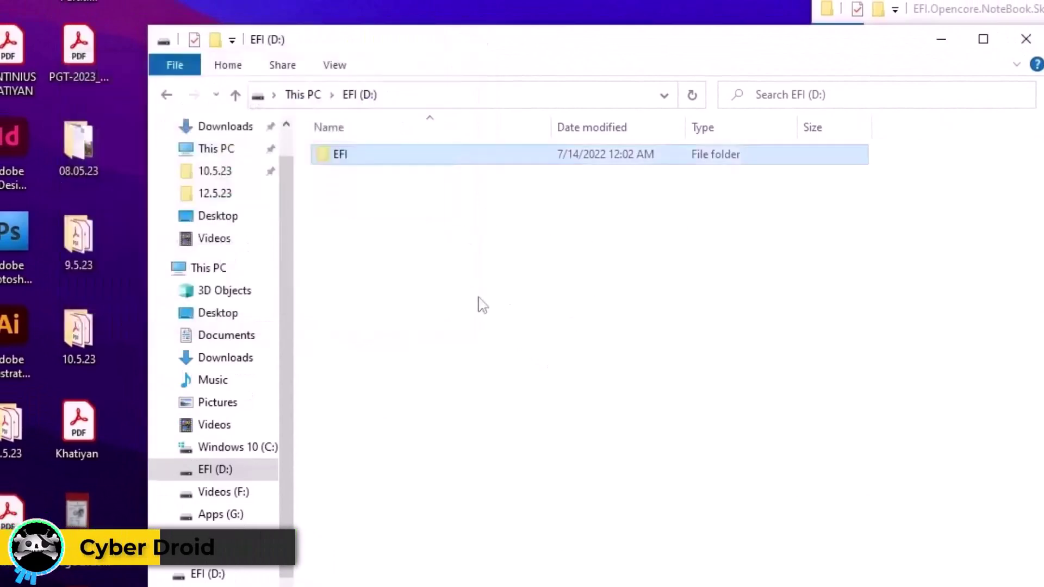
pyautogui.click(1020, 40)
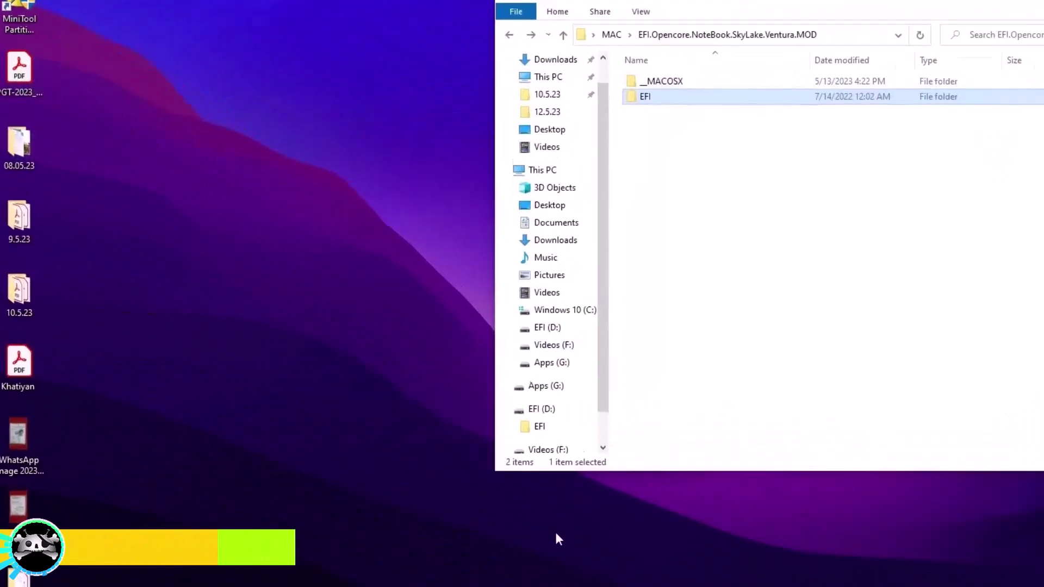
pyautogui.click(542, 577)
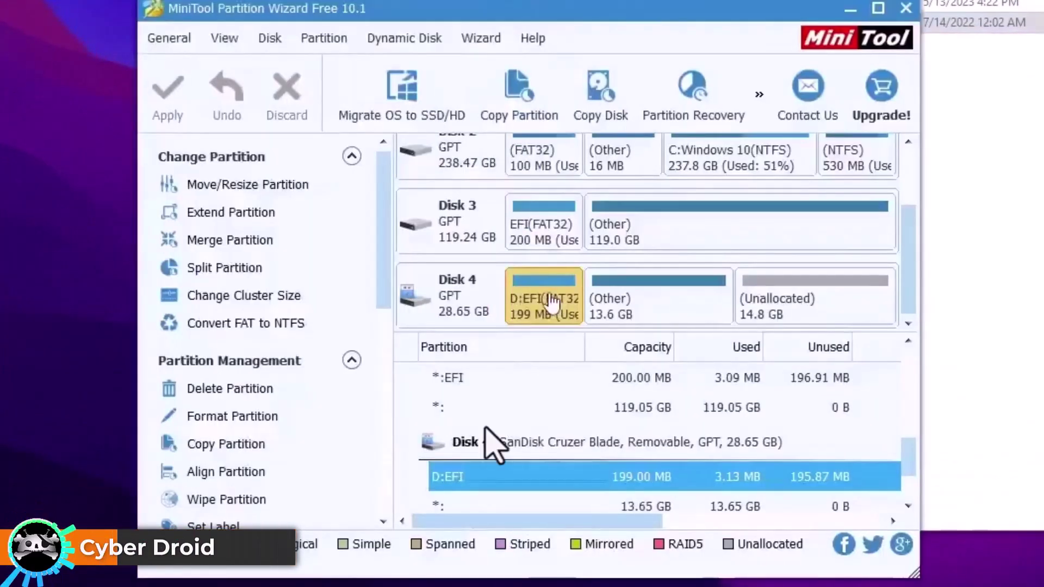
# Step: Change the D:EFI partition's type ID to EFI System Partition
pyautogui.rightClick(552, 303)
pyautogui.click(636, 278)
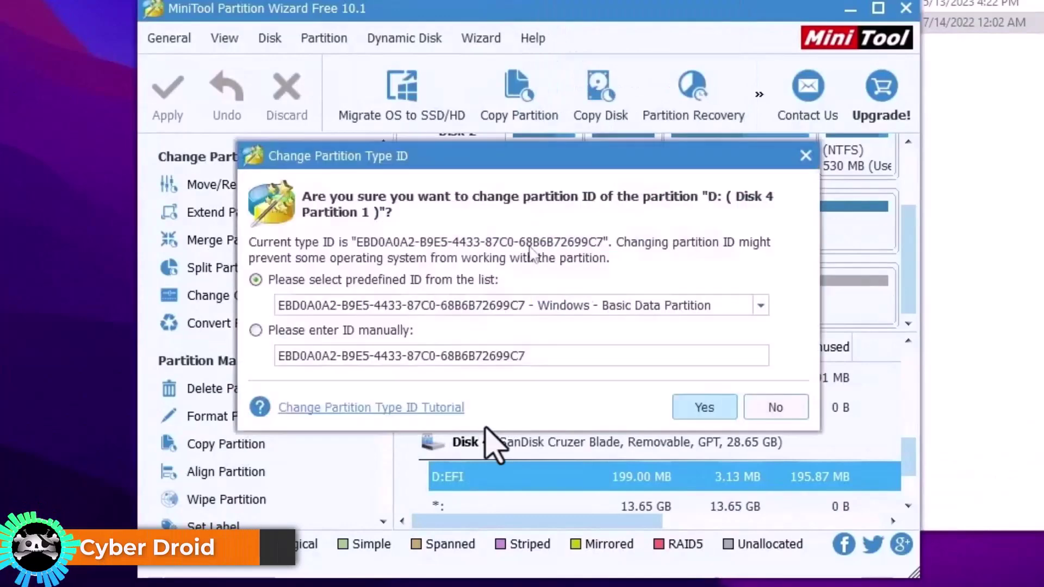
pyautogui.moveTo(504, 155); pyautogui.dragTo(511, 84)
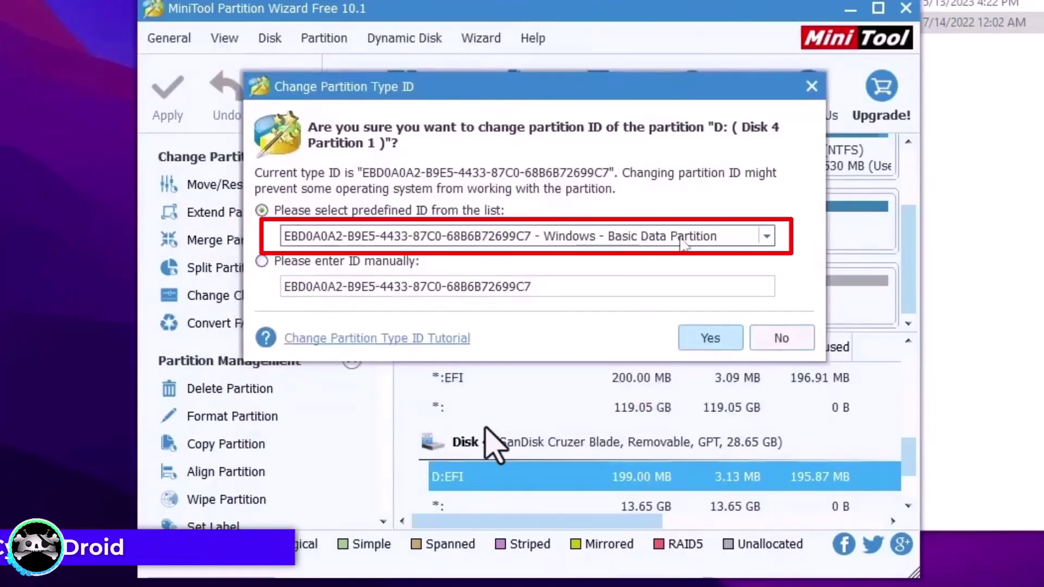
pyautogui.click(683, 241)
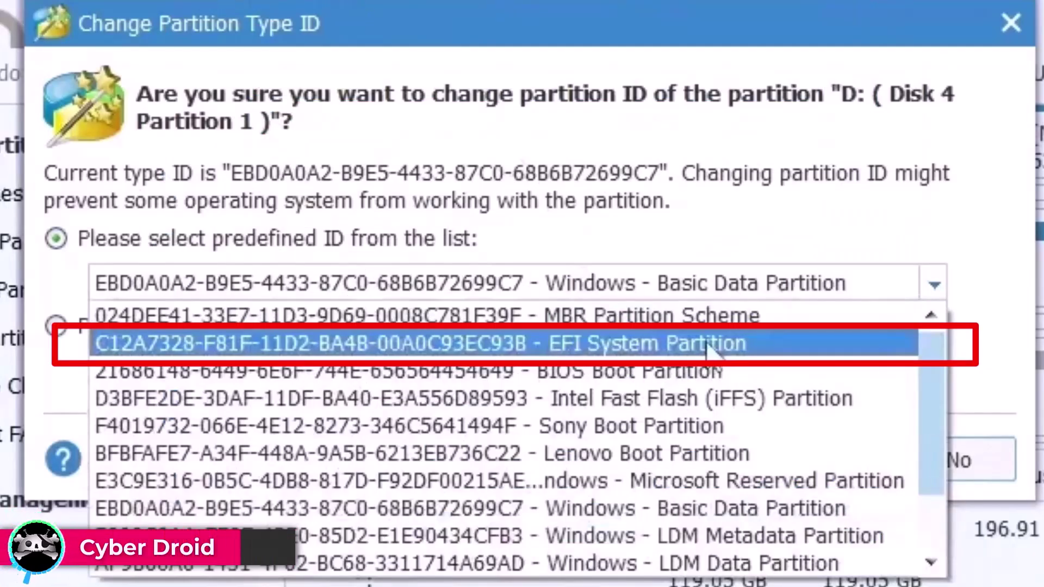
pyautogui.click(707, 345)
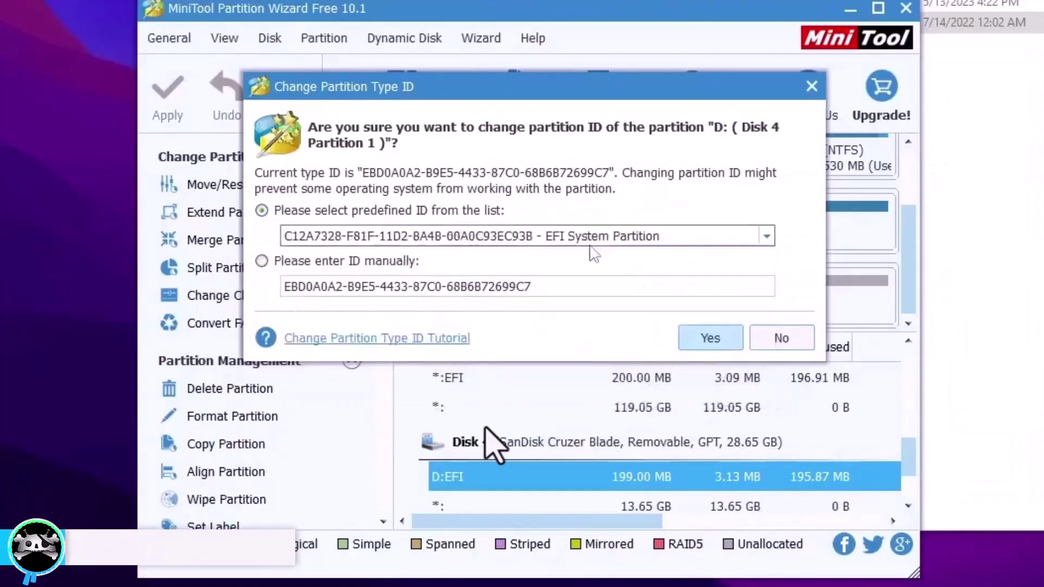
pyautogui.click(710, 338)
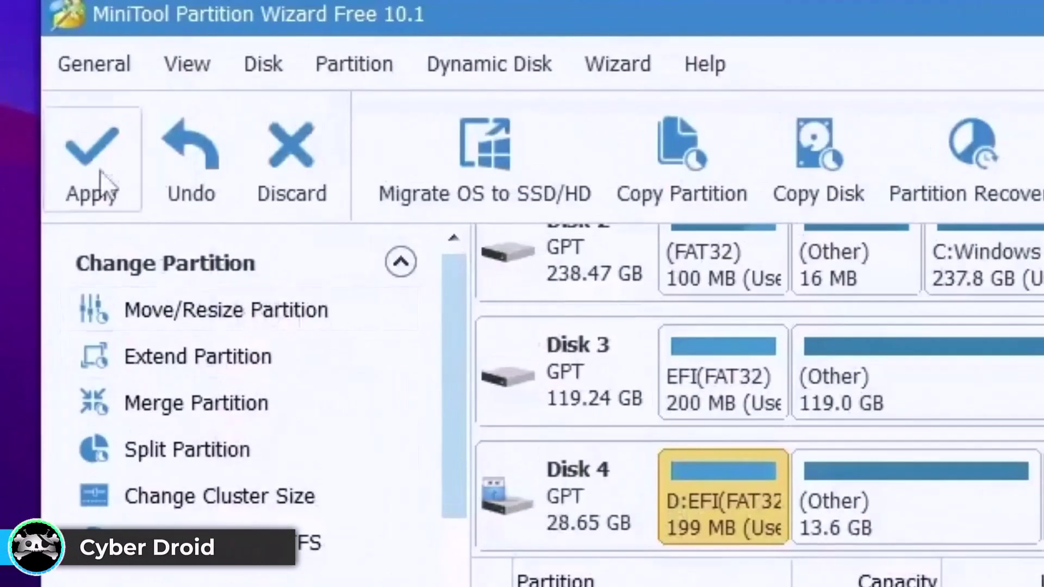
# Step: Apply the partition type ID change and confirm it
pyautogui.click(167, 95)
pyautogui.click(508, 346)
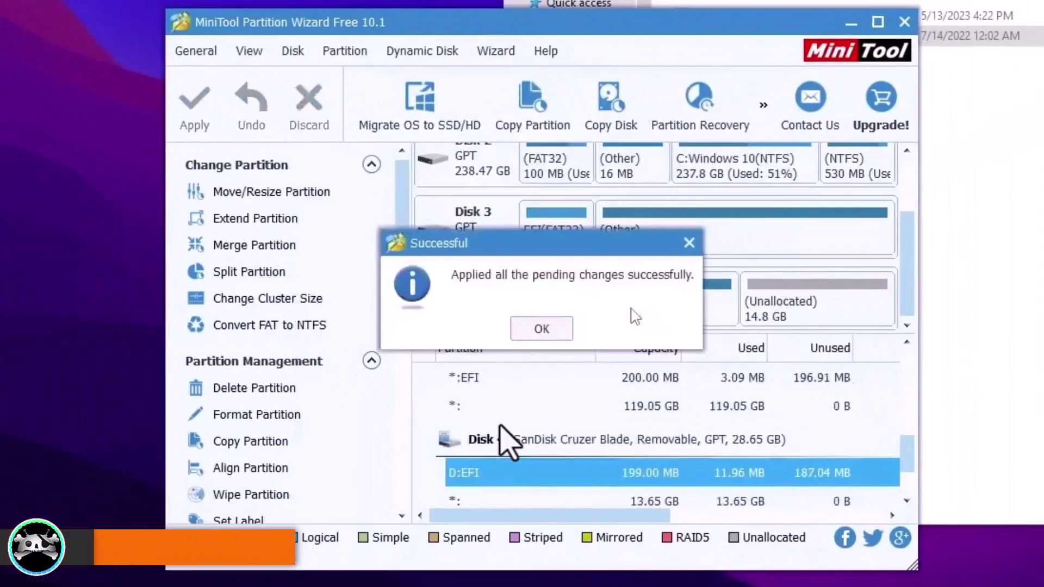
pyautogui.click(541, 328)
# Step: Set the D:EFI partition's drive letter to None and apply the change
pyautogui.rightClick(570, 296)
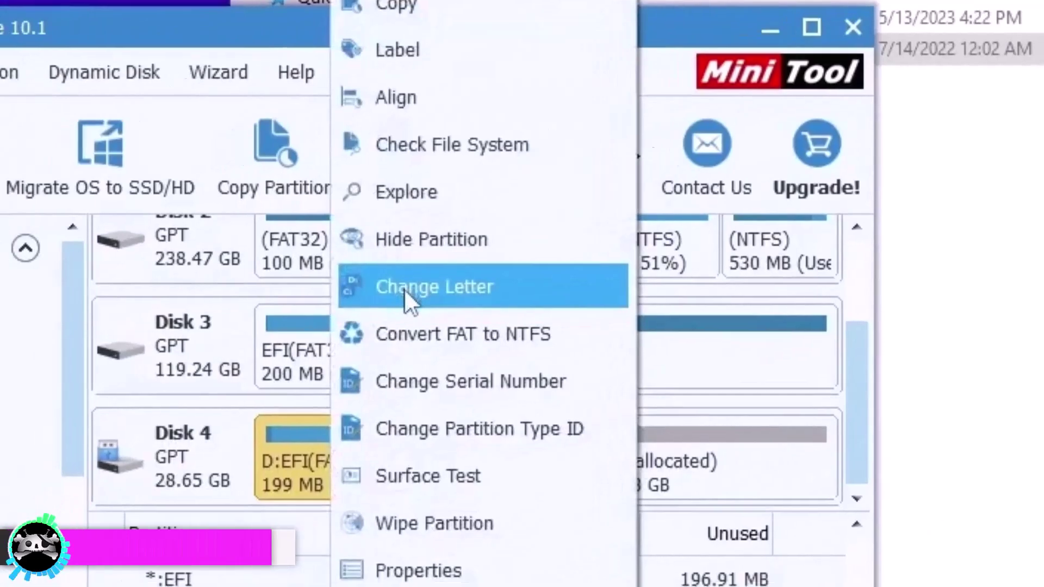
pyautogui.click(374, 298)
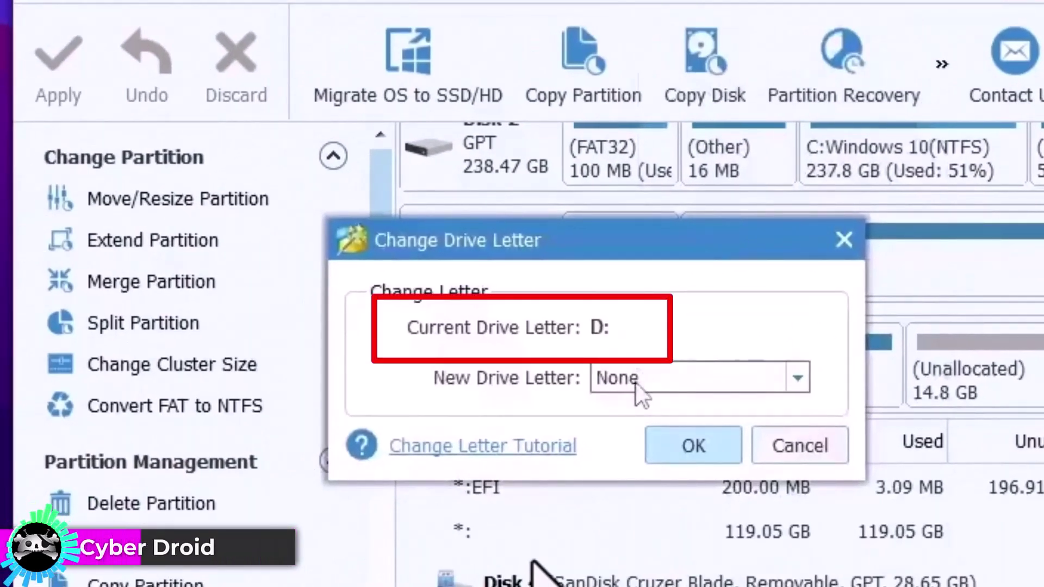
pyautogui.click(696, 447)
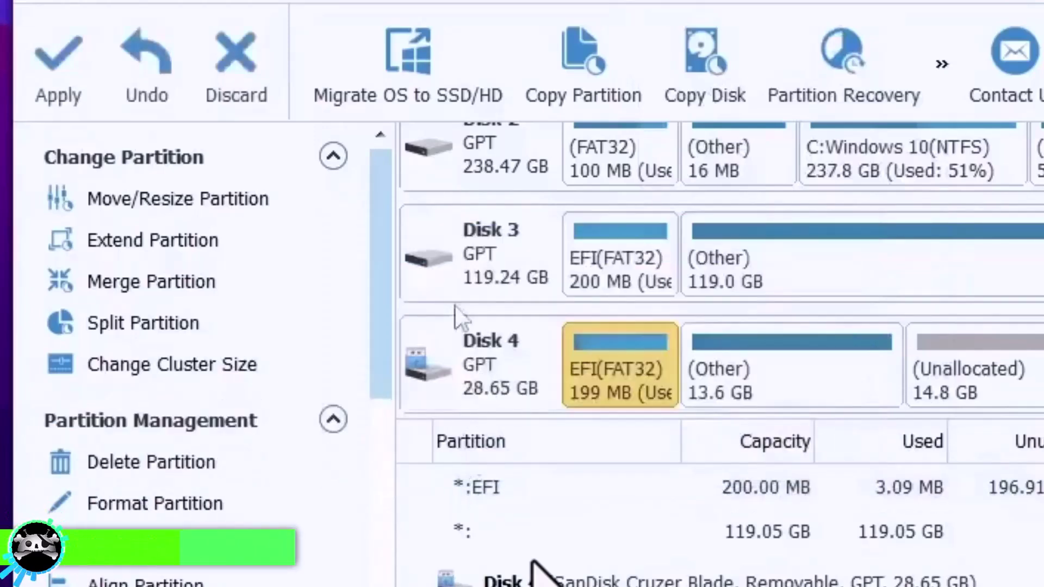
pyautogui.click(58, 76)
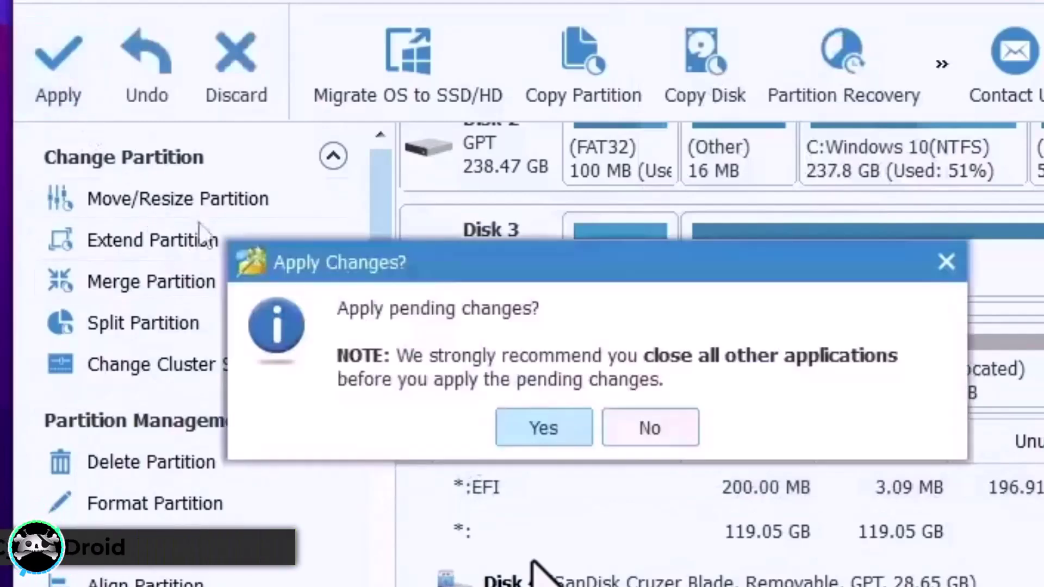
pyautogui.click(529, 430)
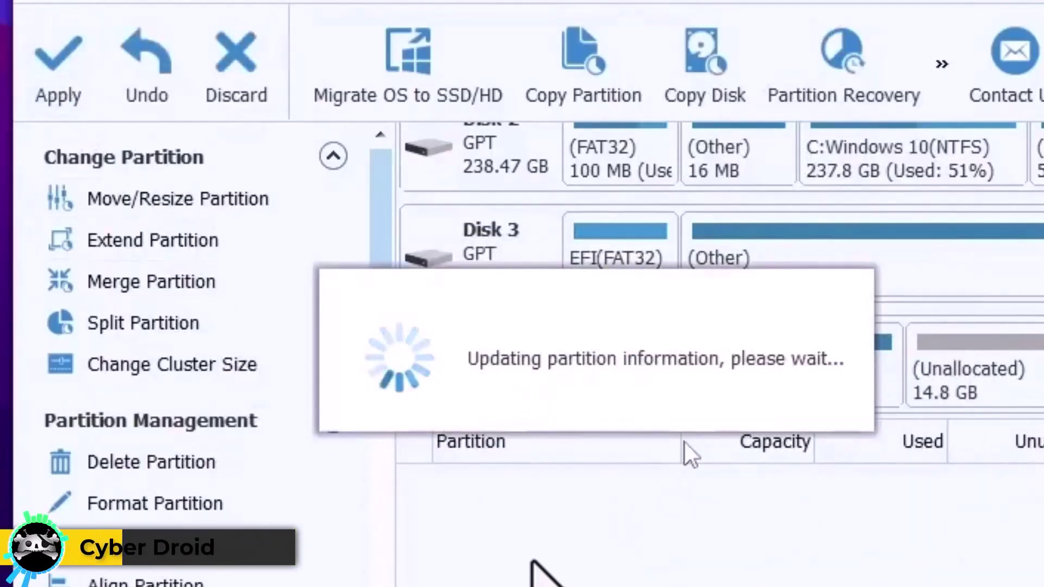
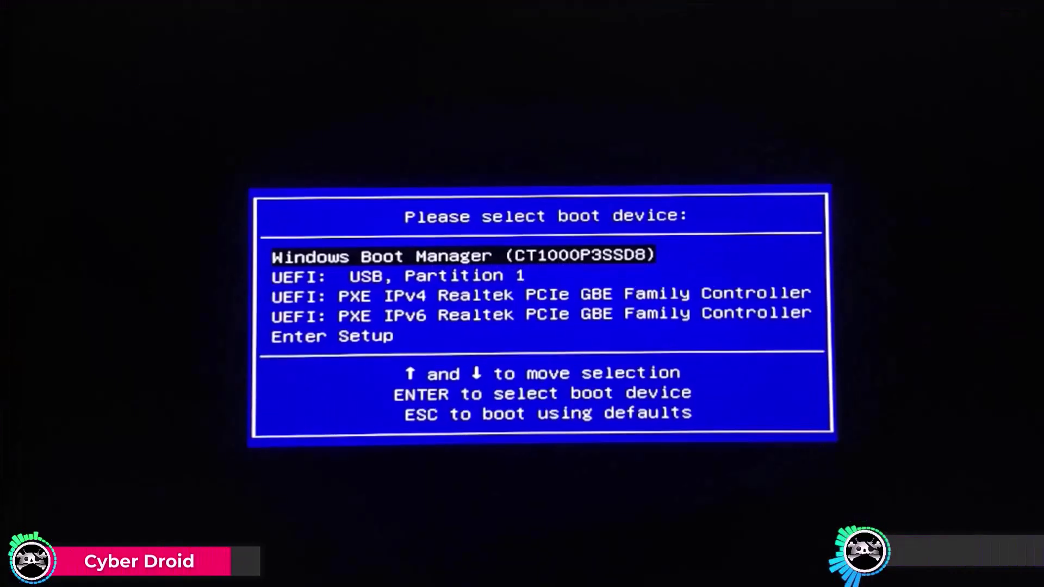
# Step: Boot from the 'UEFI: USB, Partition 1' entry in the BIOS boot menu
pyautogui.press('Down')
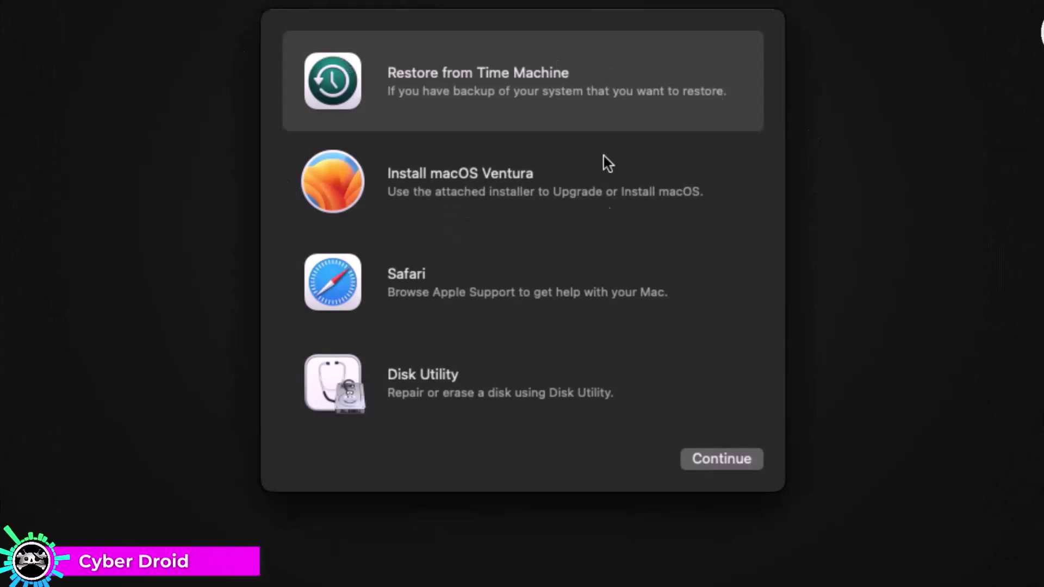
# Step: Open Disk Utility, show all devices, and select the VMware Virtual SATA drive
pyautogui.click(444, 400)
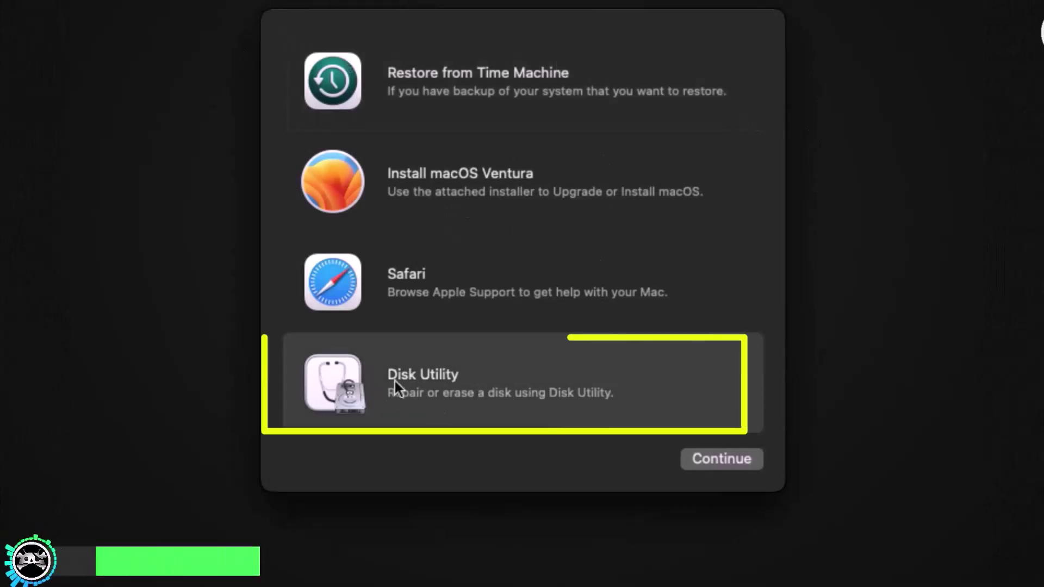
pyautogui.click(736, 466)
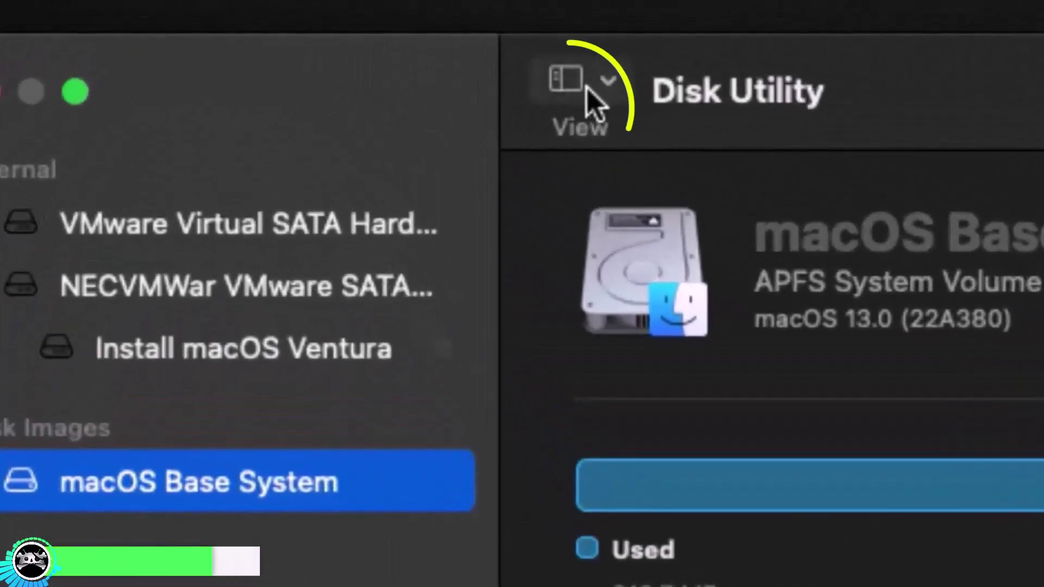
pyautogui.click(608, 97)
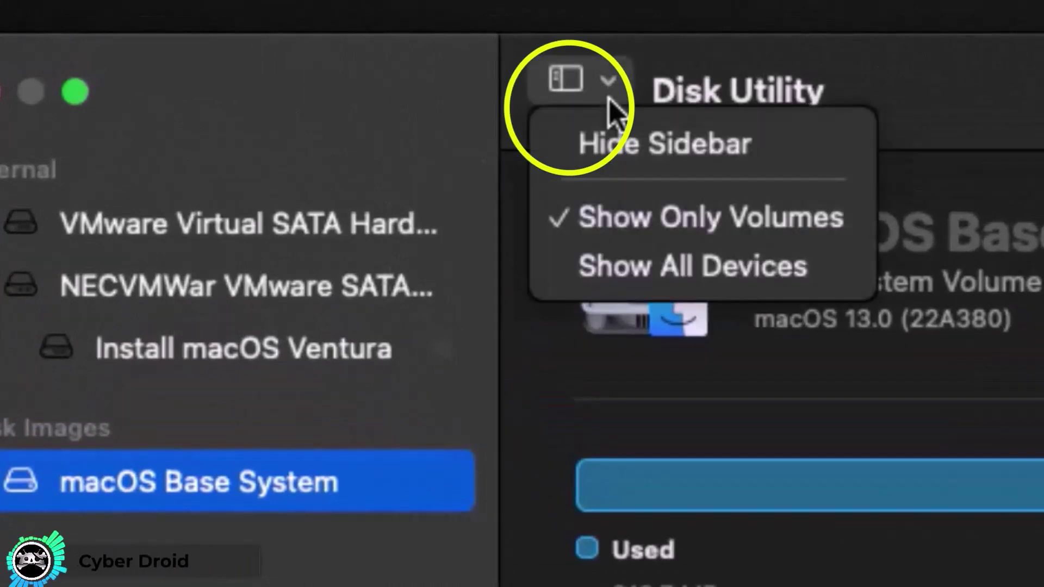
pyautogui.click(688, 272)
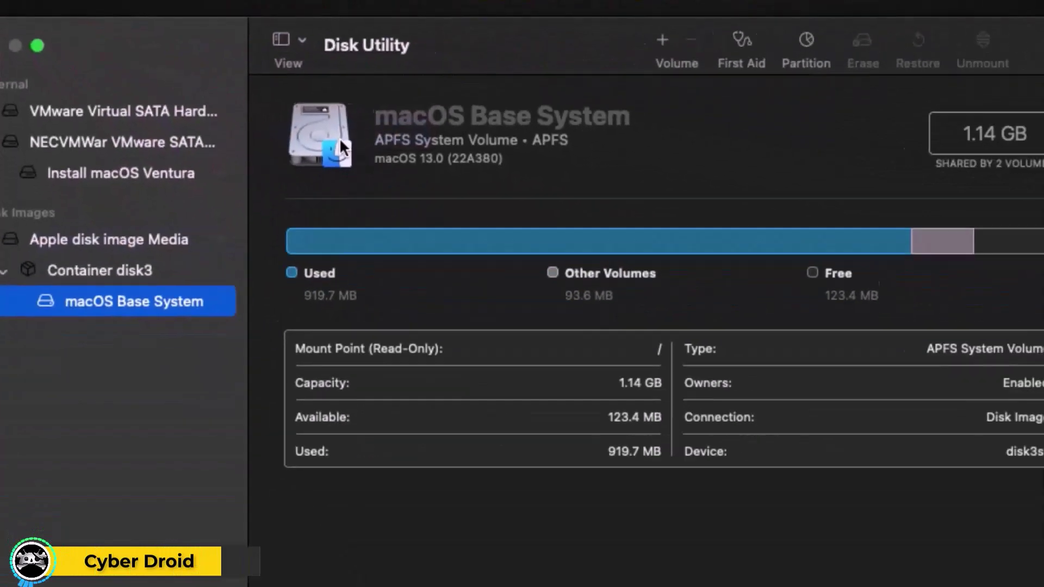
pyautogui.click(170, 115)
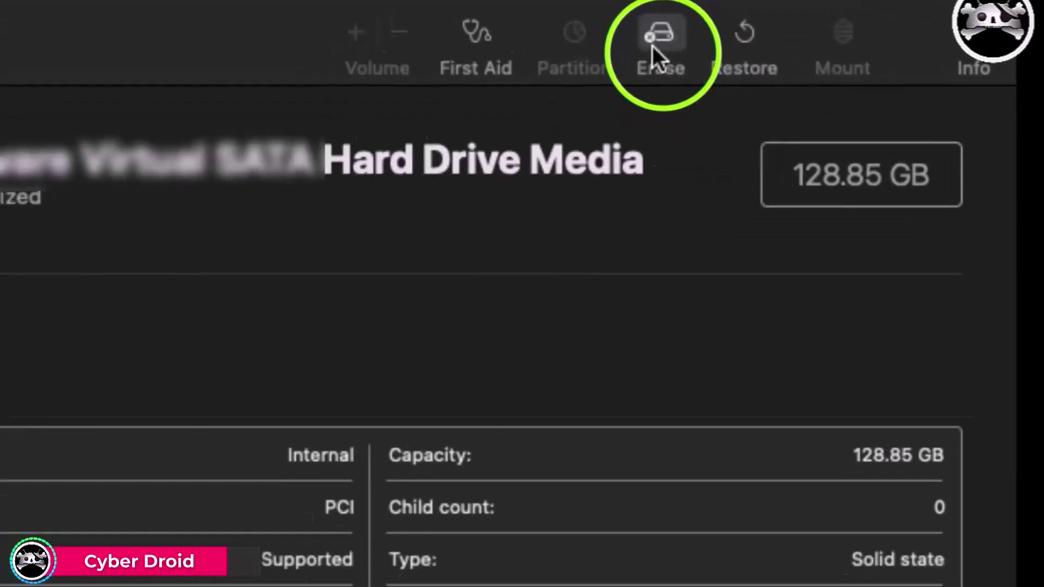
# Step: Erase the drive as an APFS volume named 'MAC OS 13' and return to Recovery
pyautogui.click(607, 74)
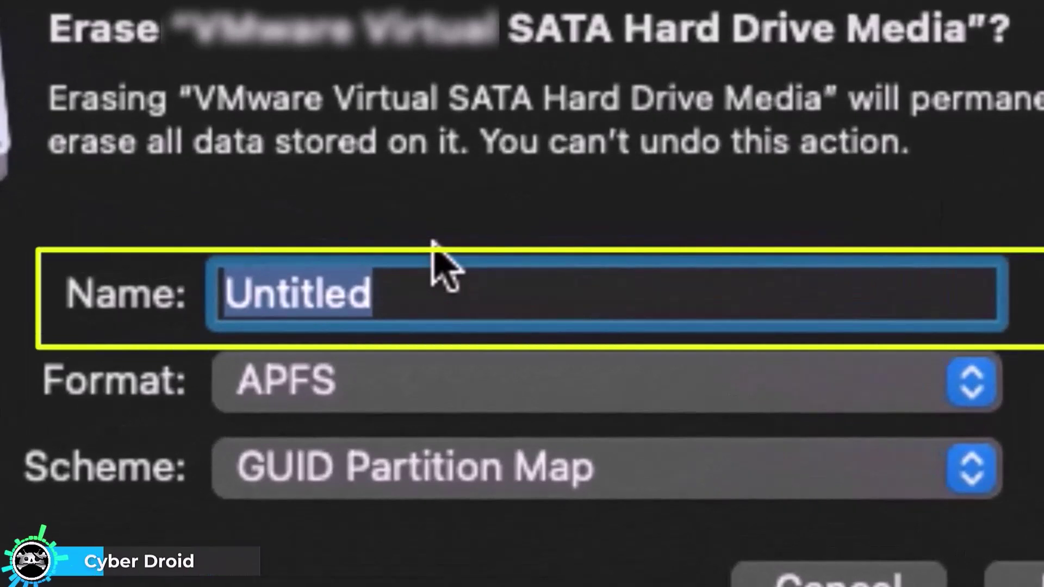
pyautogui.write('MAC OS 13')
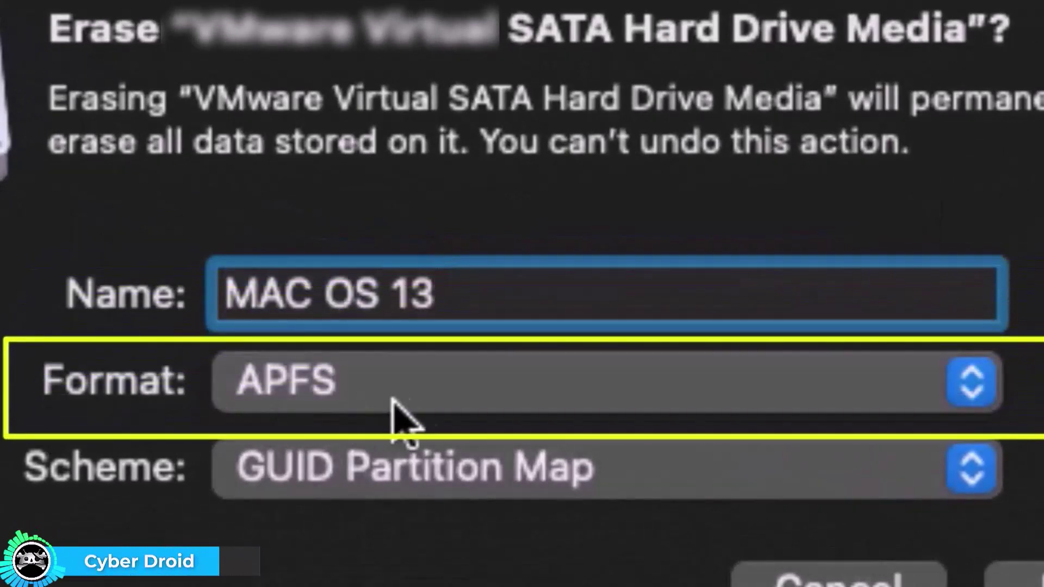
pyautogui.click(408, 399)
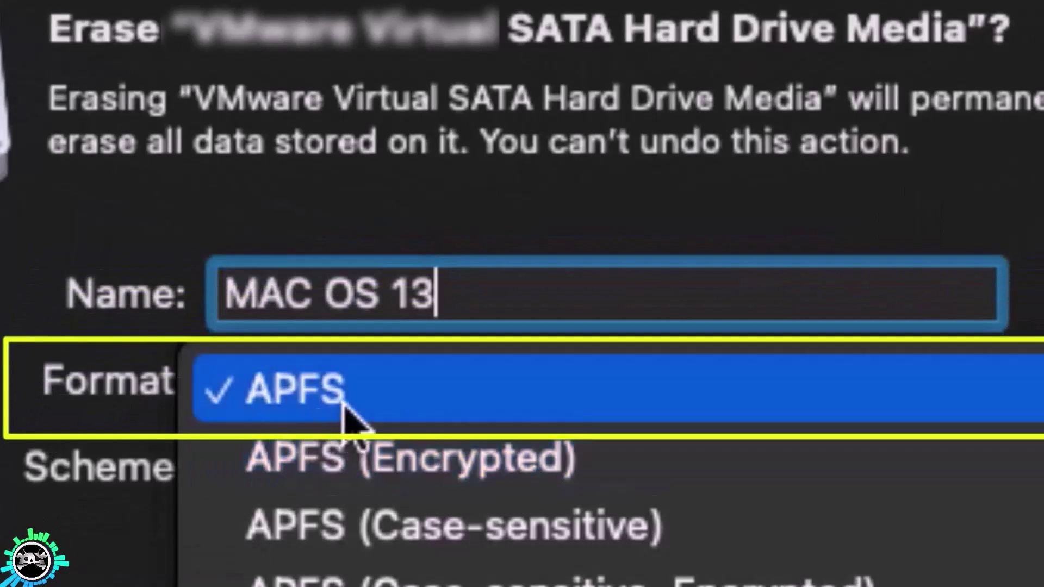
pyautogui.click(376, 405)
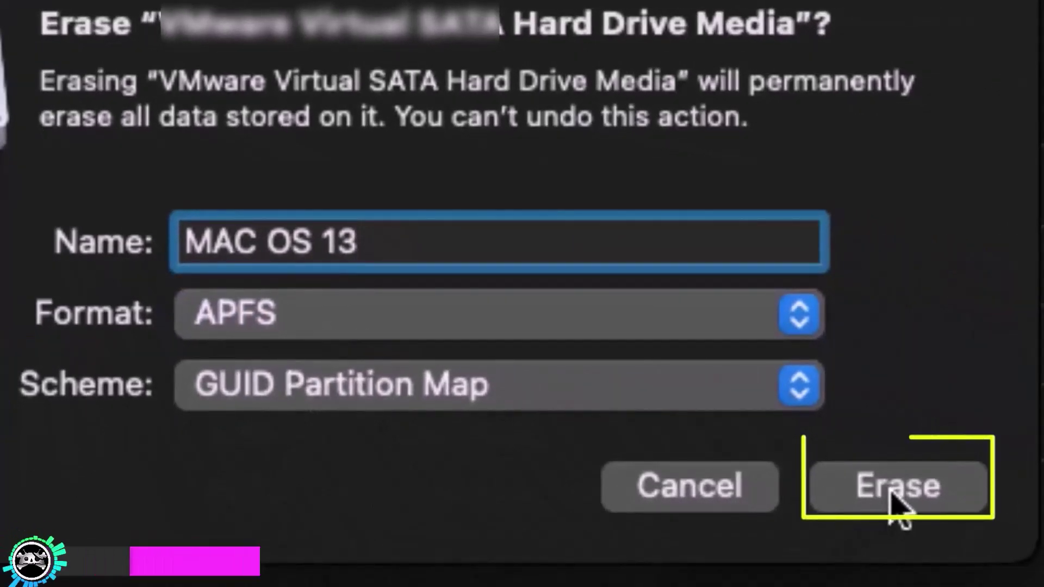
pyautogui.click(893, 492)
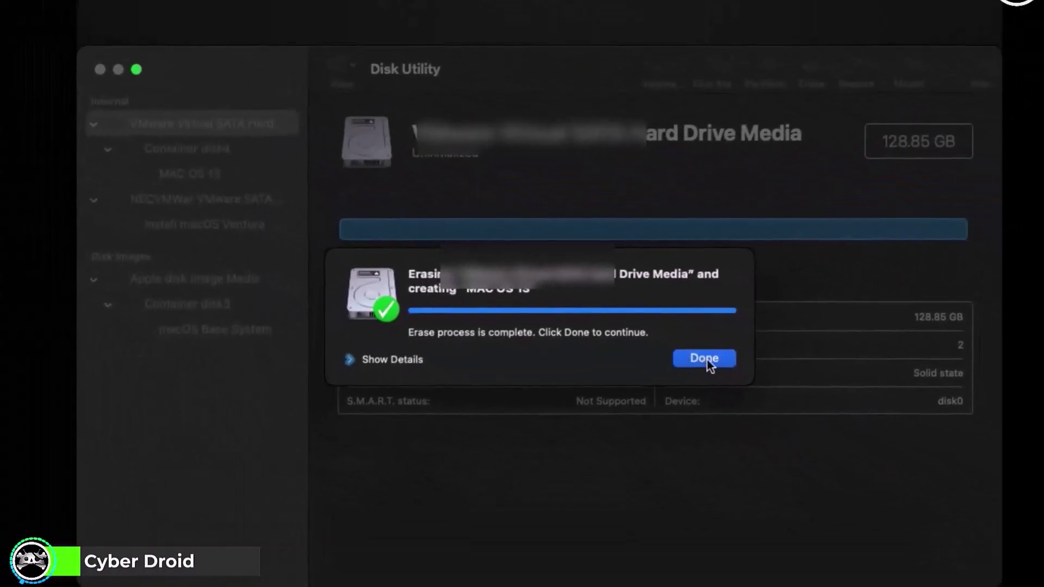
pyautogui.click(706, 358)
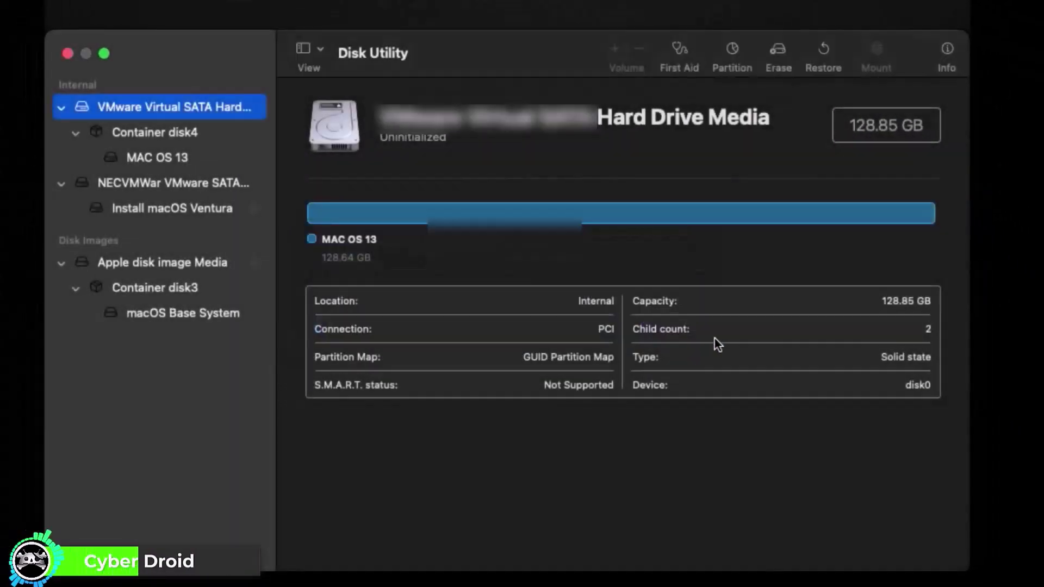
pyautogui.click(66, 56)
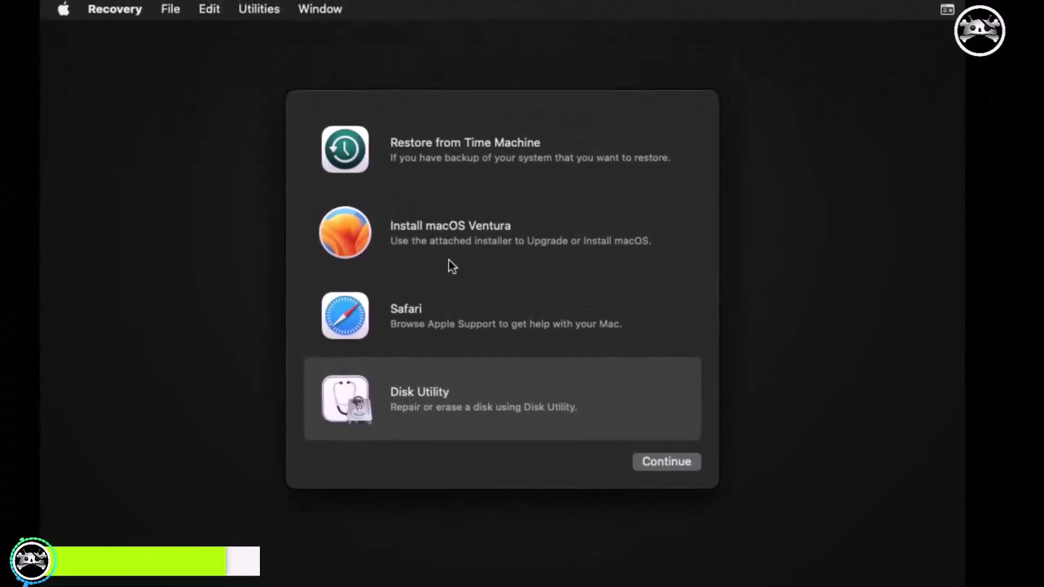
# Step: Install macOS Ventura onto the MAC OS 13 disk after accepting the license agreement
pyautogui.click(430, 245)
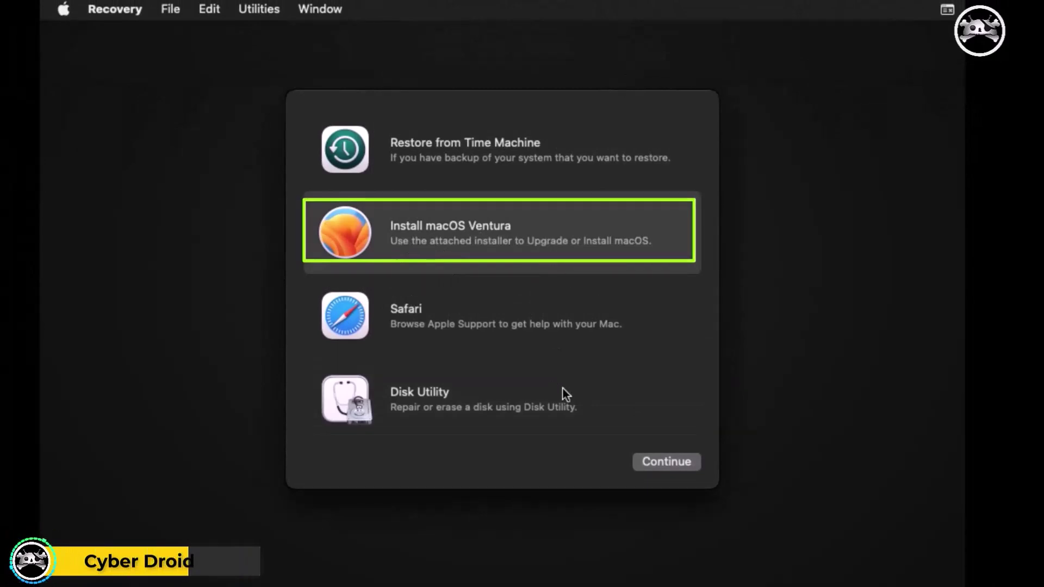
pyautogui.click(673, 462)
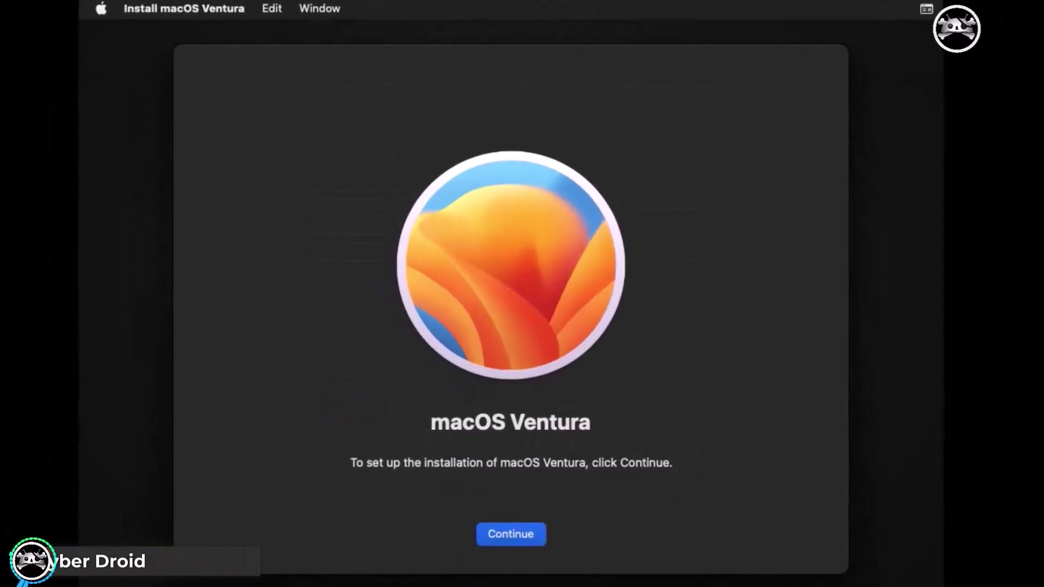
pyautogui.click(513, 544)
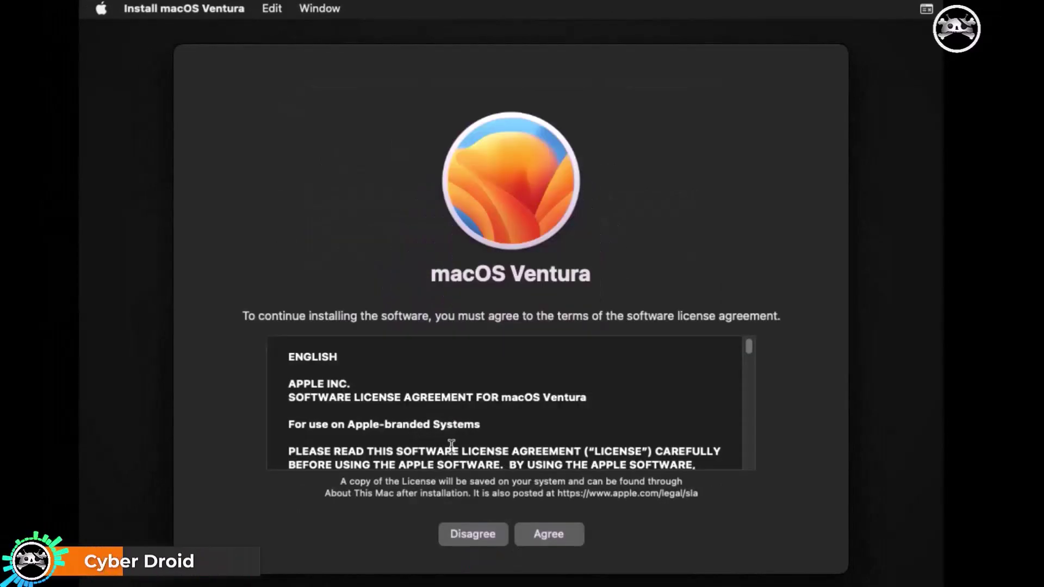
pyautogui.click(566, 539)
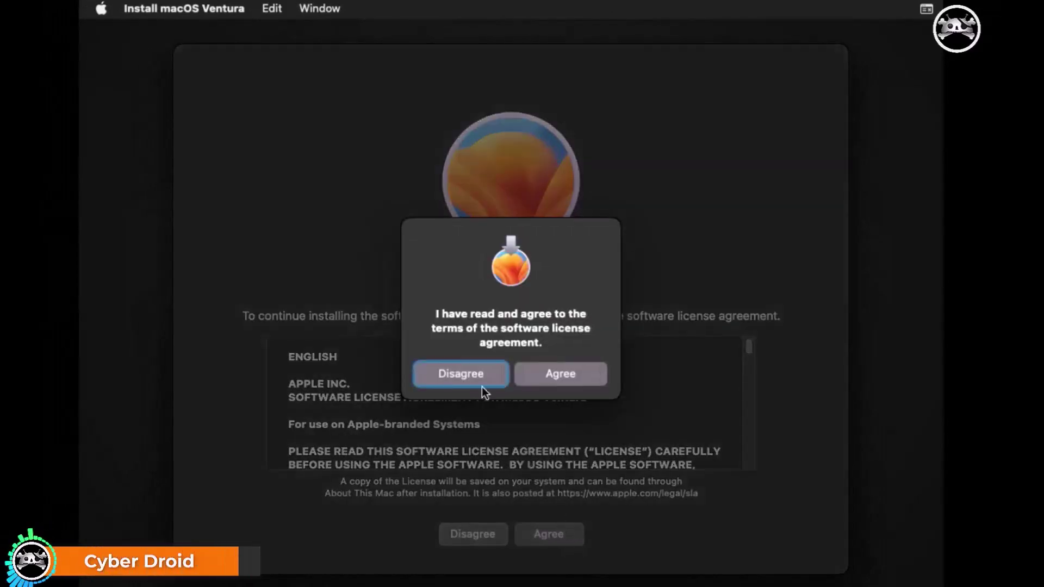
pyautogui.click(579, 375)
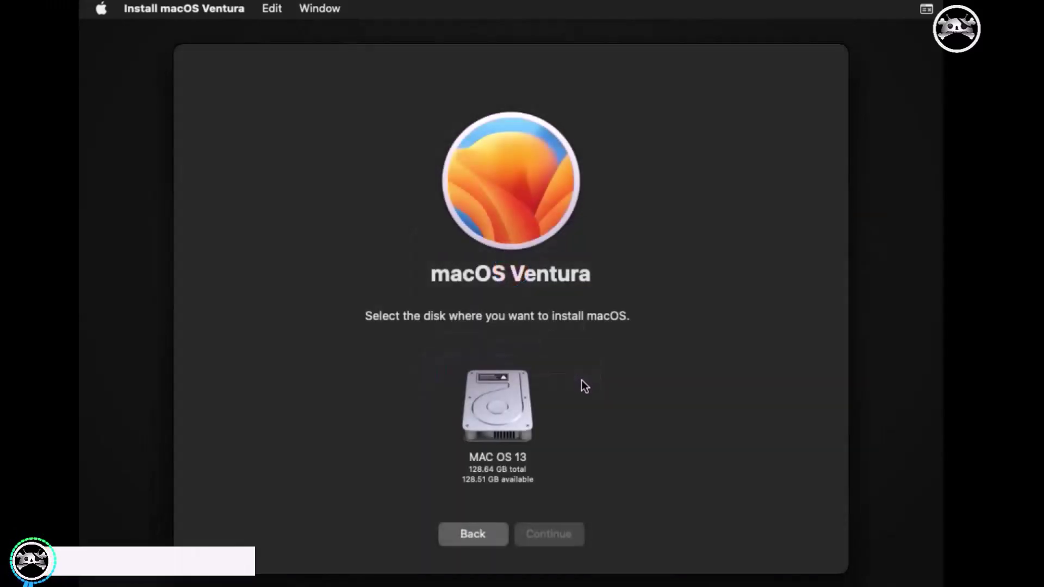
pyautogui.click(482, 438)
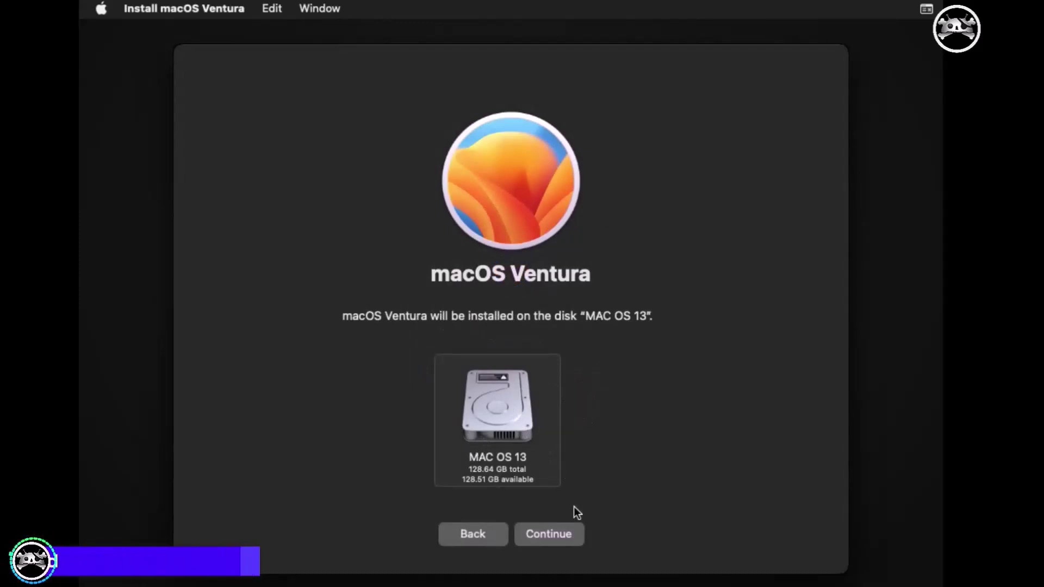
pyautogui.click(564, 537)
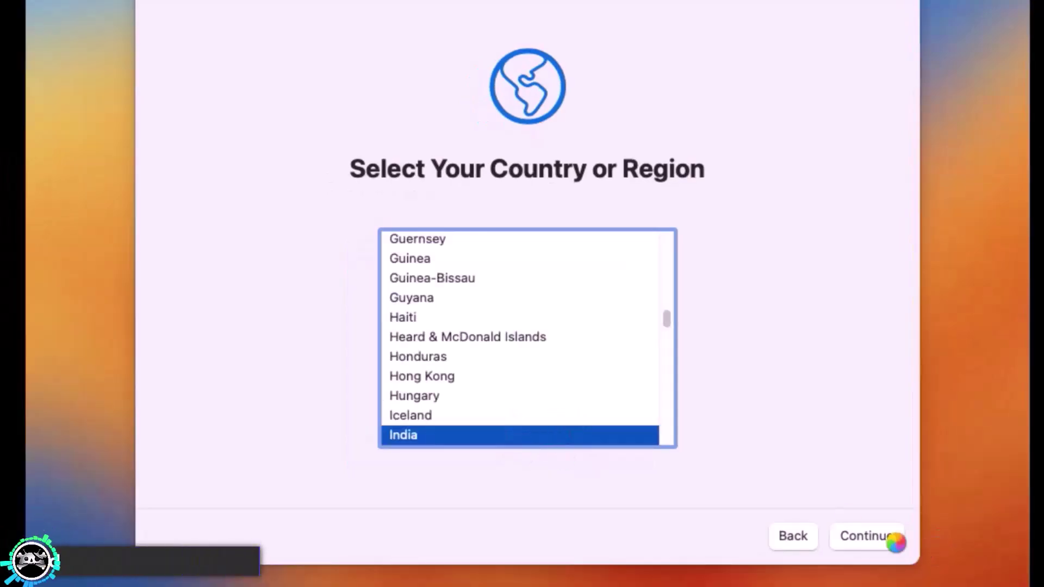
# Step: Confirm India as the region, skip accessibility, internet and migration, and agree to the terms
pyautogui.click(848, 536)
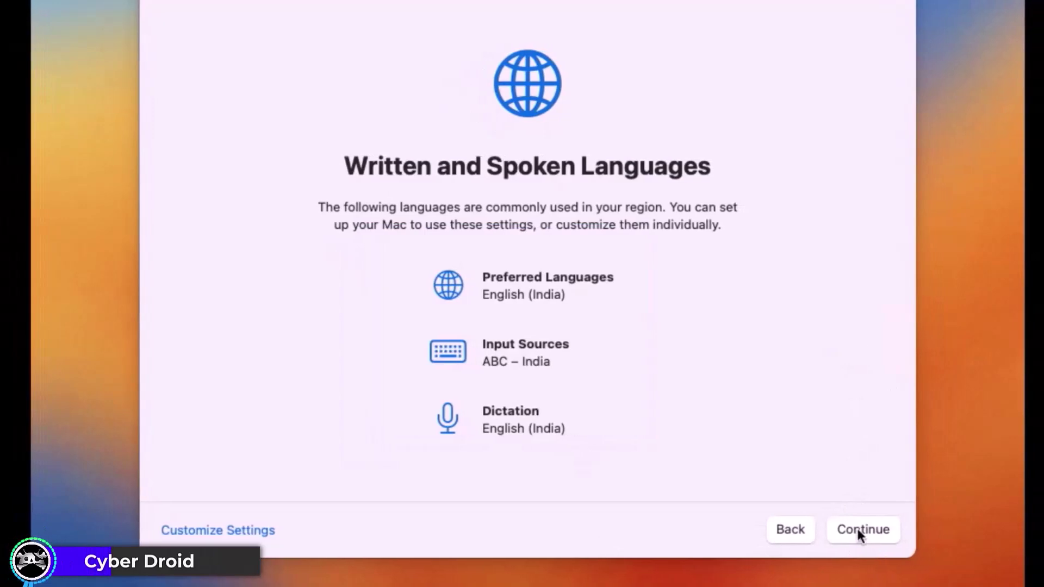
pyautogui.click(857, 532)
pyautogui.click(846, 530)
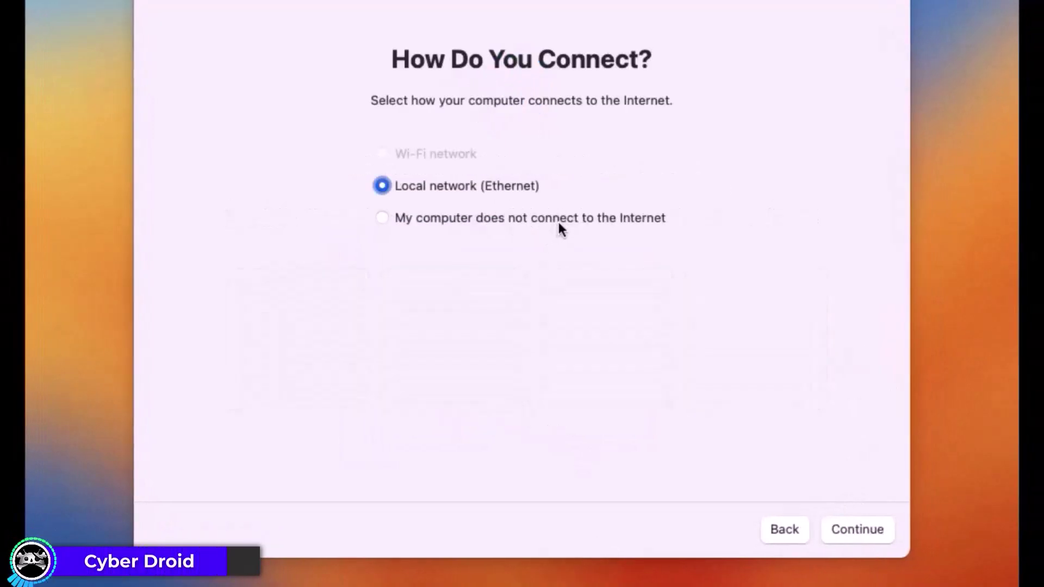
pyautogui.click(559, 223)
pyautogui.click(881, 537)
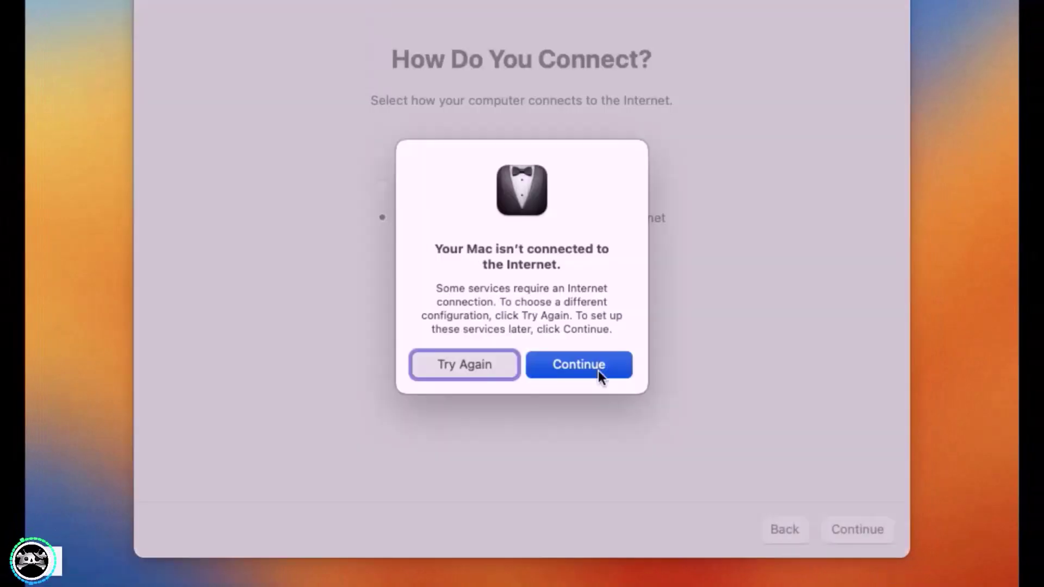
pyautogui.click(601, 374)
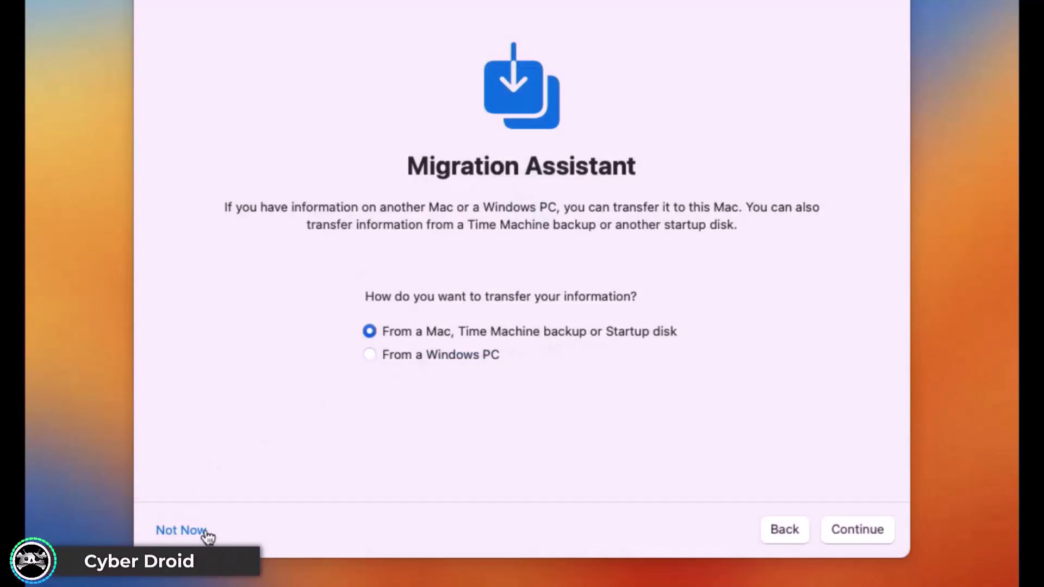
pyautogui.click(201, 530)
pyautogui.click(867, 529)
pyautogui.click(587, 348)
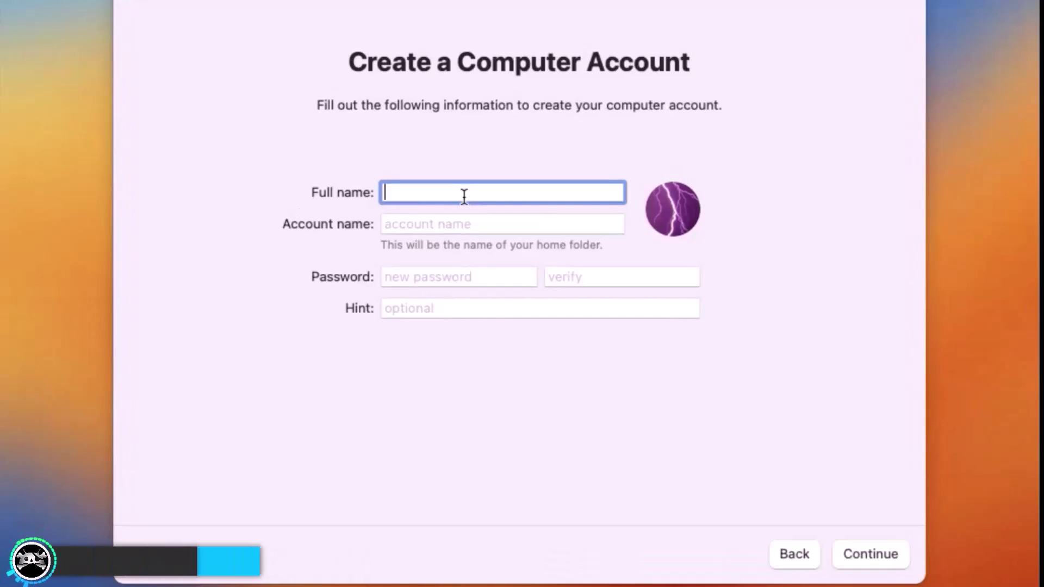
# Step: Create the user account with a full name and password, then choose the Auto appearance
pyautogui.write('Cyber Droid')
pyautogui.press('Tab')
pyautogui.click(447, 278)
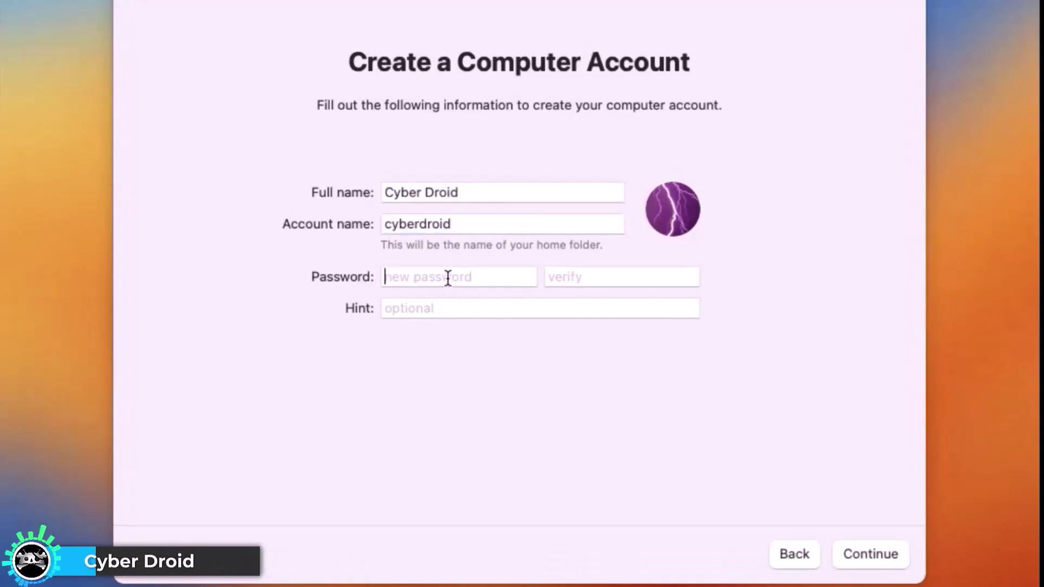
pyautogui.write('1234')
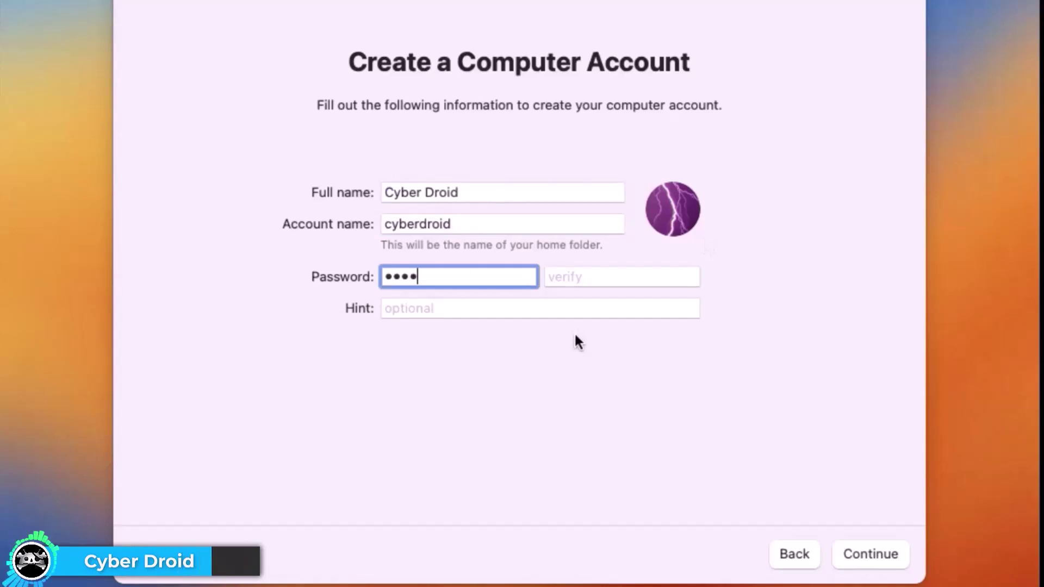
pyautogui.press('Tab')
pyautogui.write('1234')
pyautogui.press('Return')
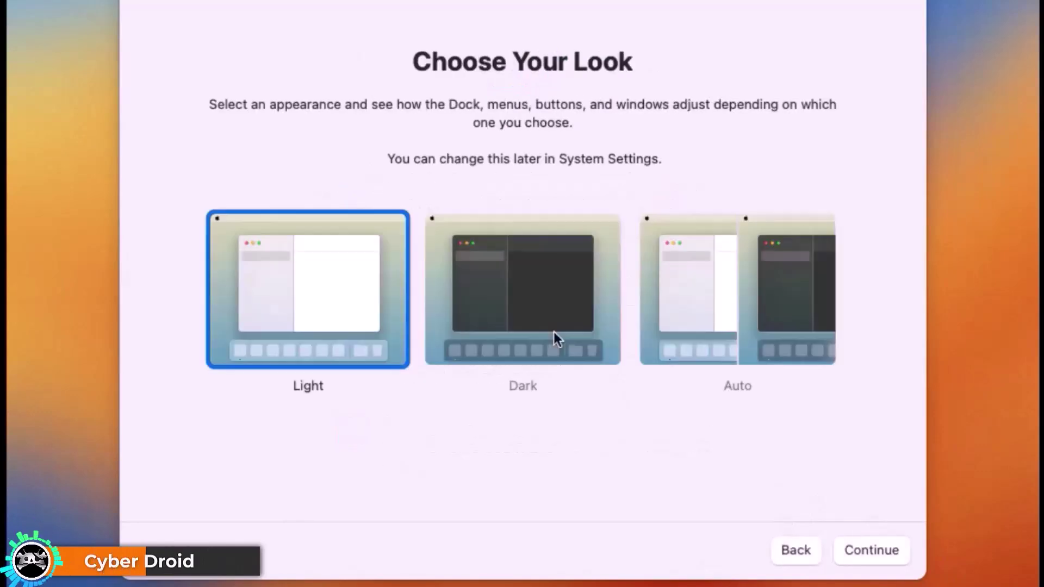
pyautogui.click(741, 316)
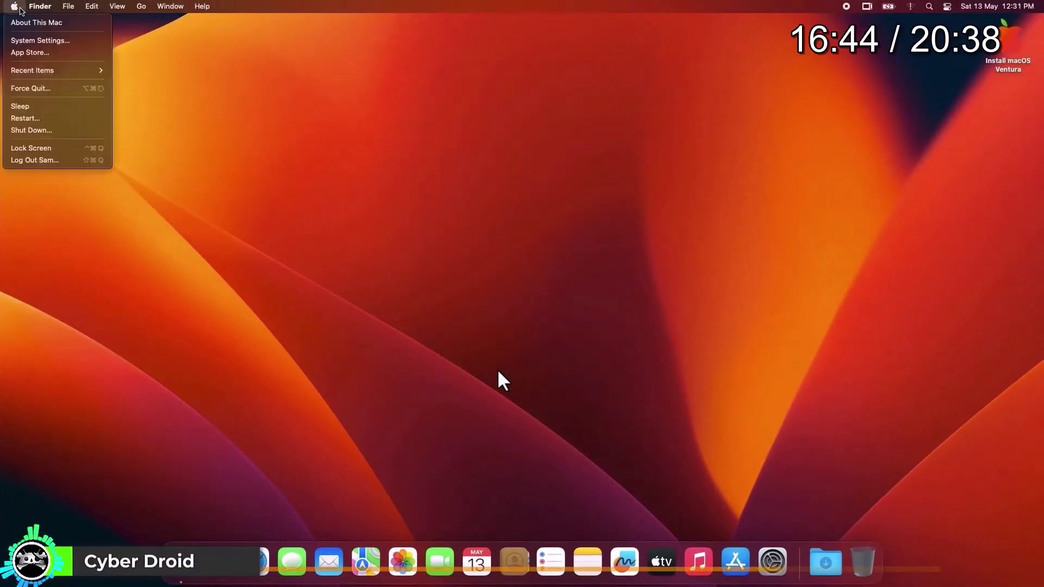
# Step: Open About This Mac and highlight the 1536 MB graphics memory value
pyautogui.click(28, 22)
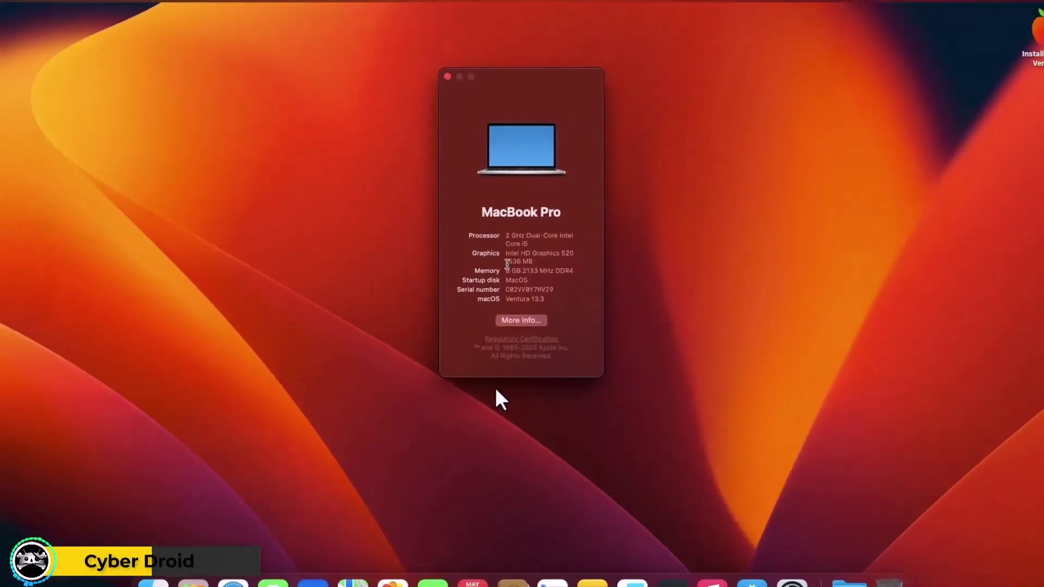
pyautogui.moveTo(492, 330); pyautogui.dragTo(520, 336)
pyautogui.moveTo(524, 255); pyautogui.dragTo(536, 255)
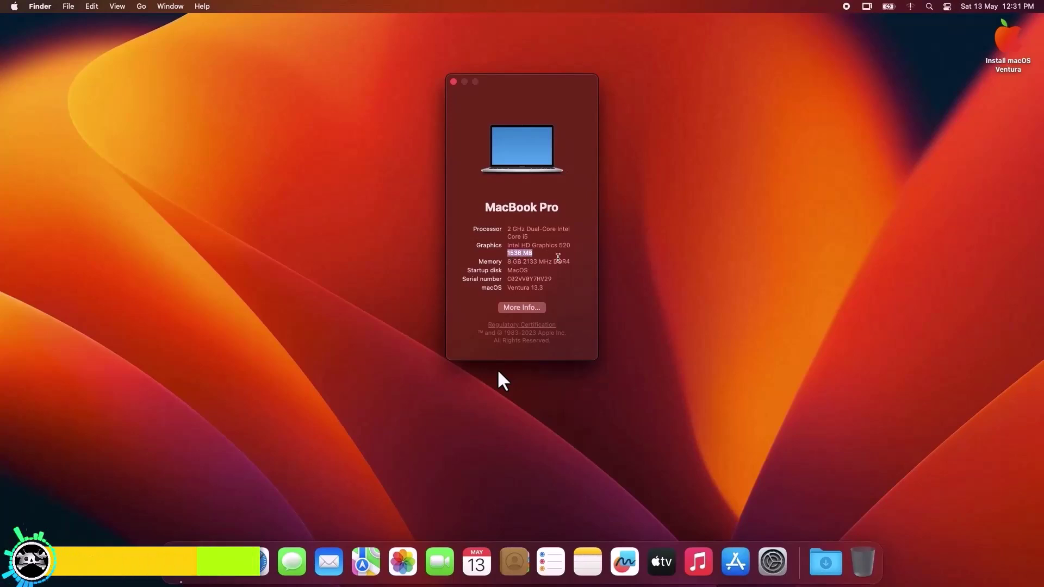
pyautogui.click(558, 260)
pyautogui.click(625, 252)
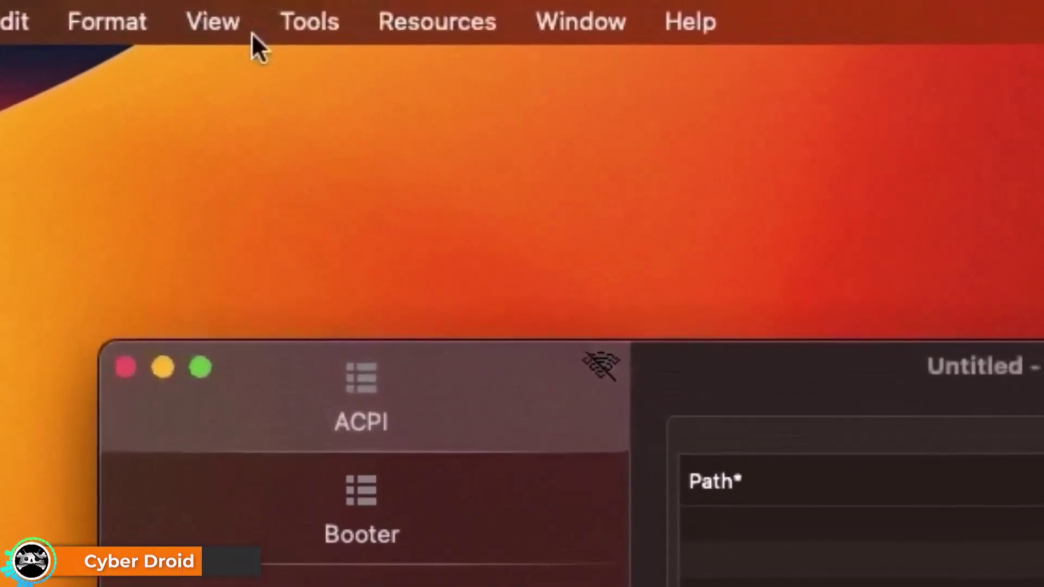
# Step: Mount the SanDisk USB drive's EFI partition with Tools > Mount EFI, entering the admin password
pyautogui.click(303, 31)
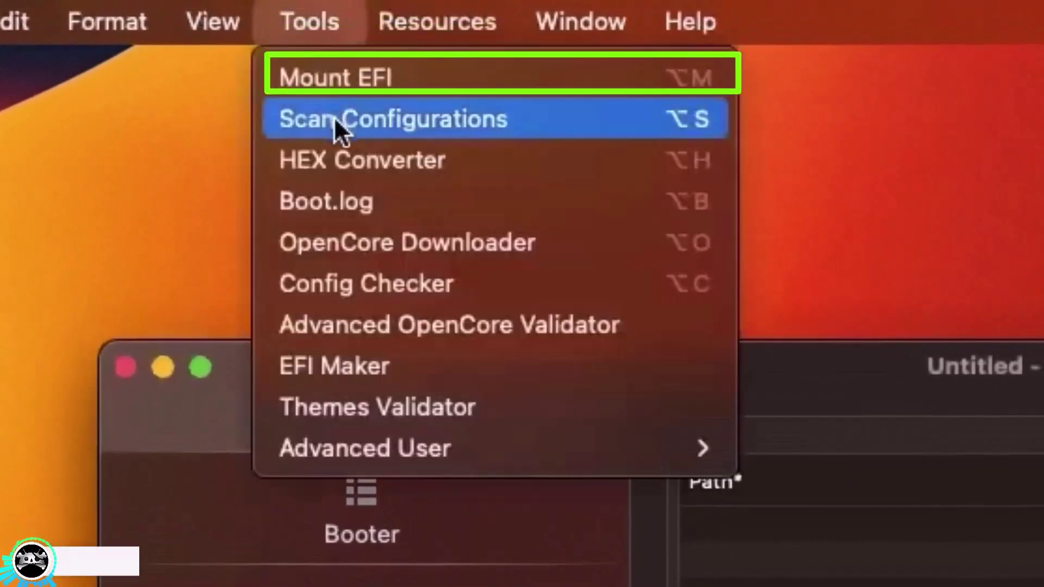
pyautogui.click(366, 90)
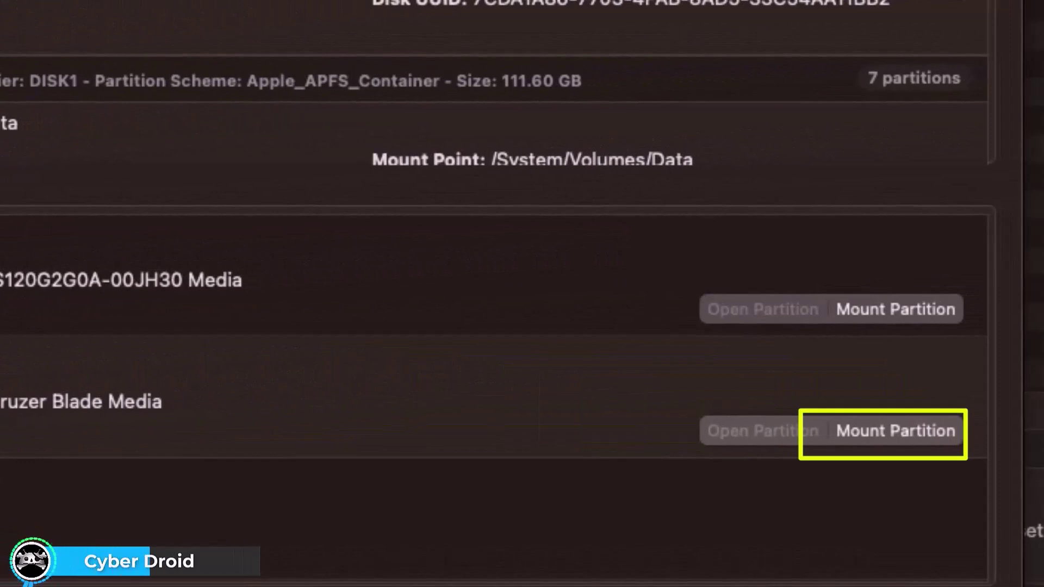
pyautogui.click(858, 453)
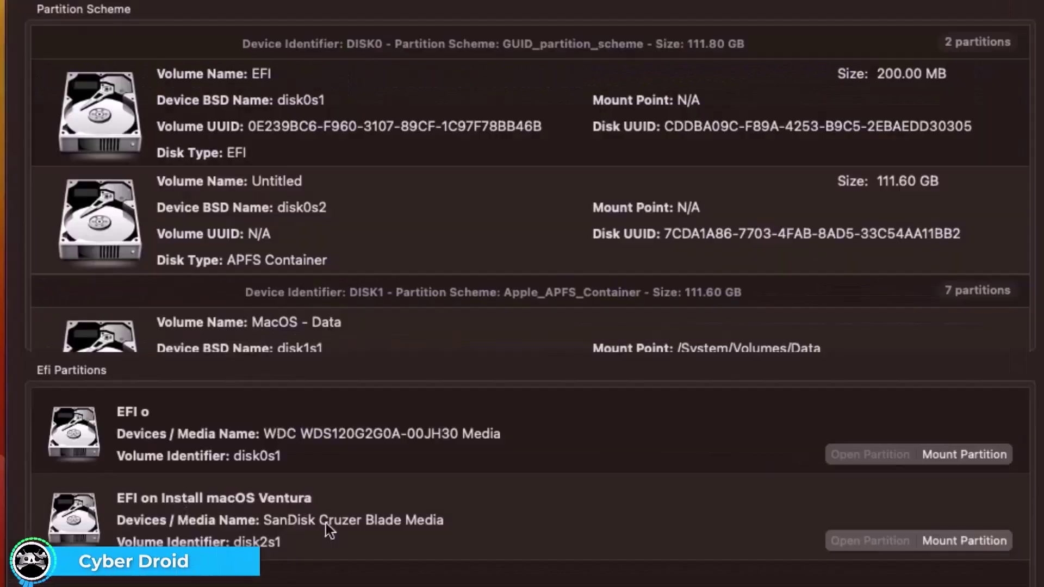
pyautogui.write('******')
pyautogui.press('Return')
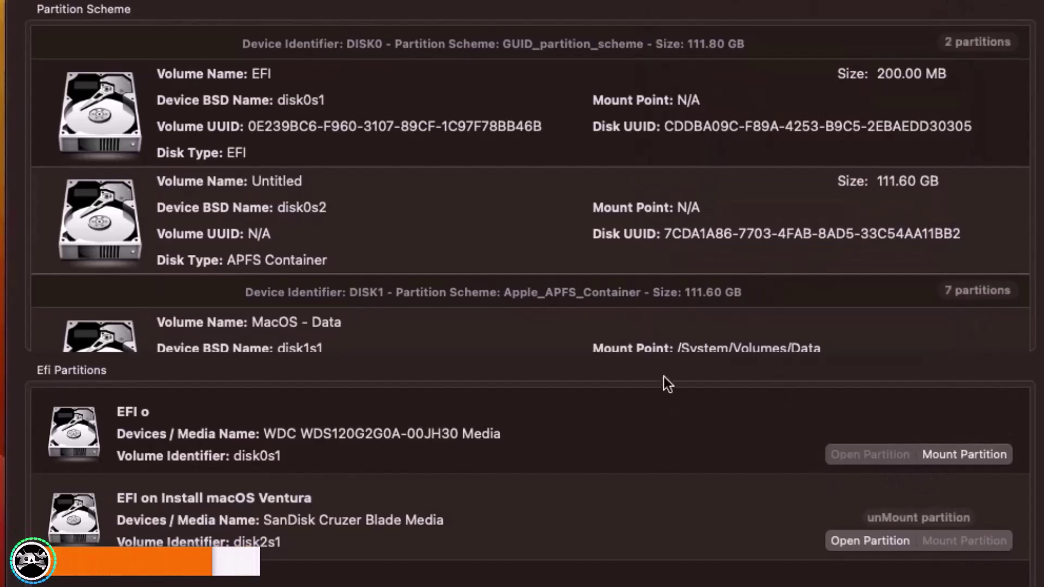
# Step: Open the internal disk's EFI partition and move its old EFI folder to the Bin
pyautogui.click(870, 455)
pyautogui.moveTo(717, 4); pyautogui.dragTo(461, 57)
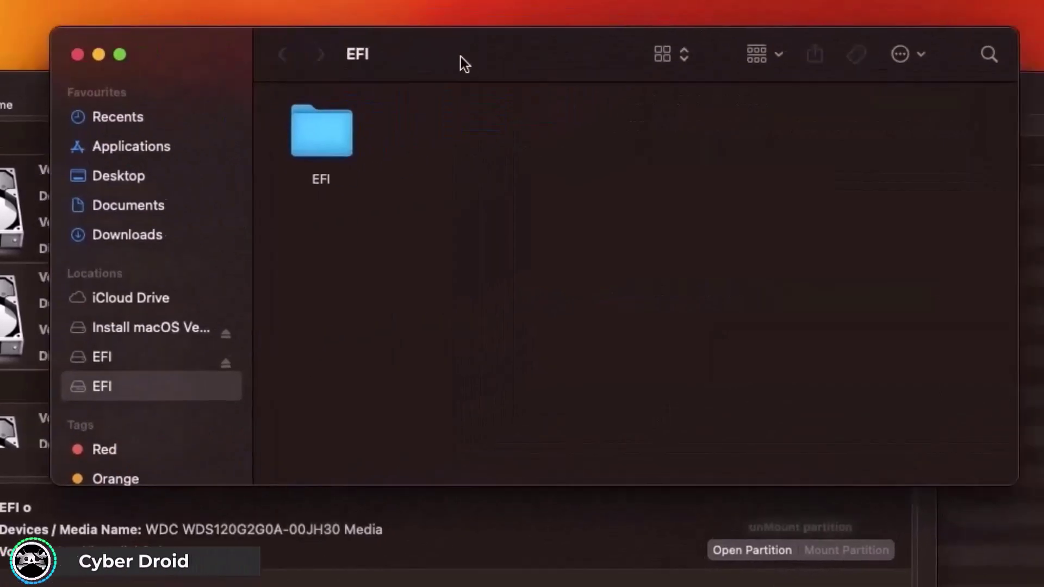
pyautogui.doubleClick(334, 143)
pyautogui.click(337, 149)
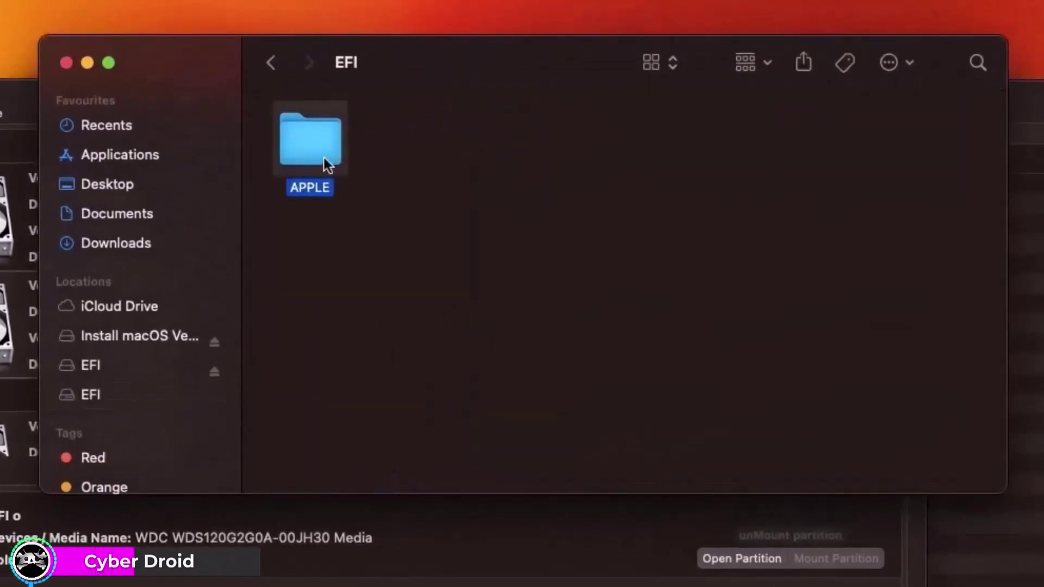
pyautogui.doubleClick(327, 163)
pyautogui.click(276, 74)
pyautogui.click(276, 74)
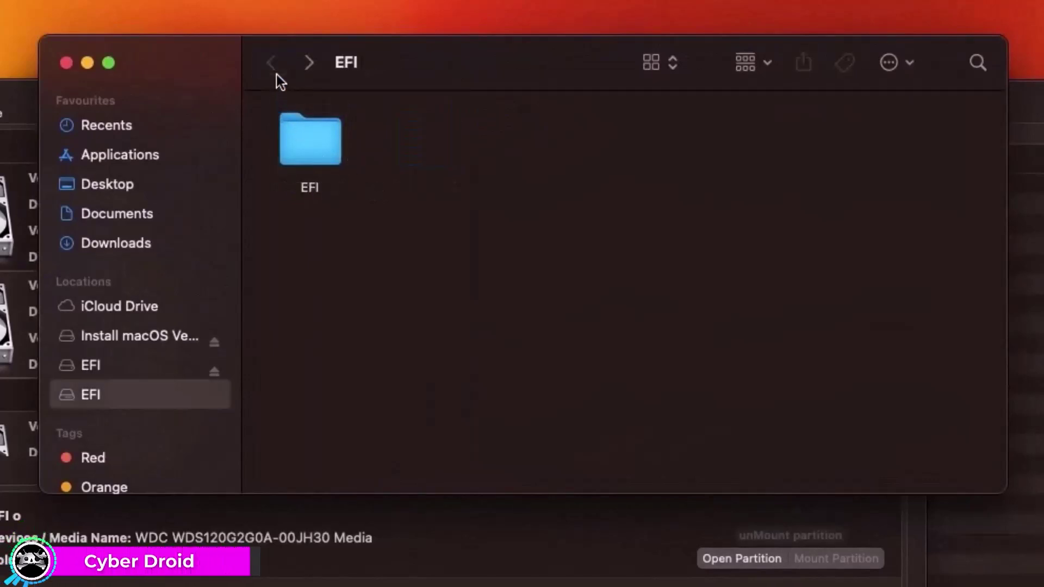
pyautogui.click(286, 155)
pyautogui.rightClick(295, 147)
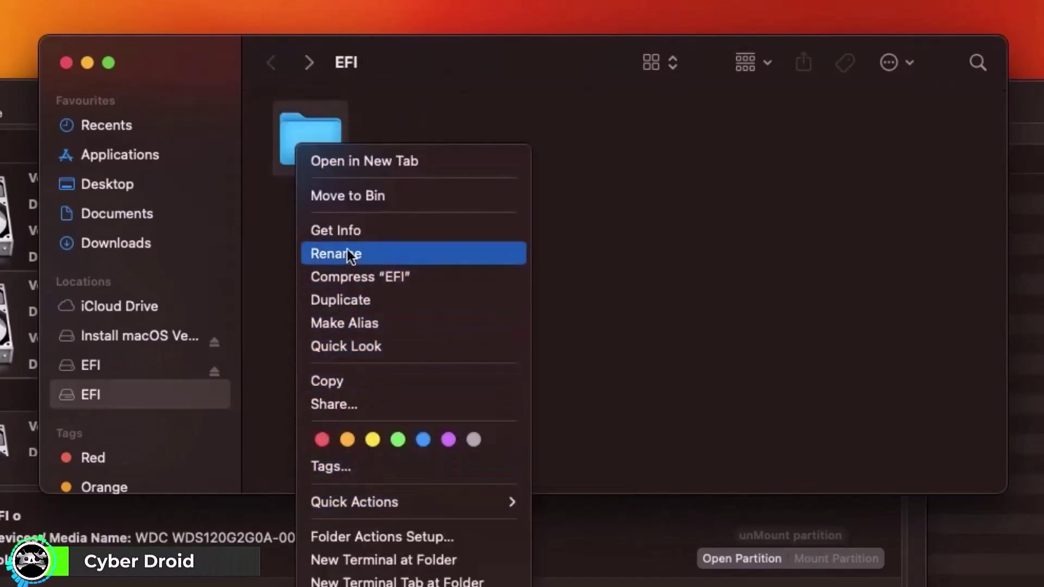
pyautogui.click(351, 203)
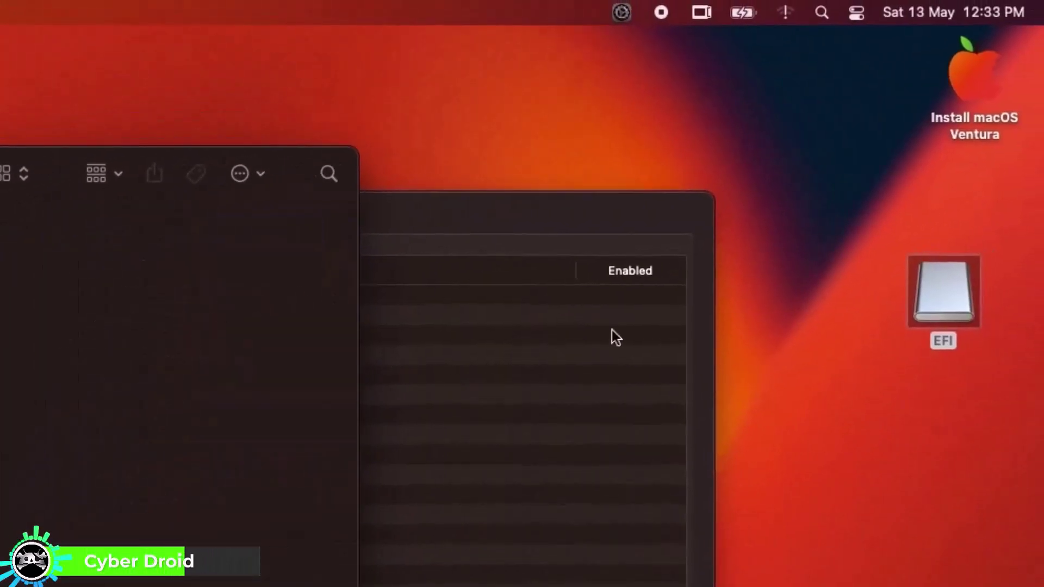
# Step: Copy the USB drive's EFI folder onto the internal EFI partition
pyautogui.doubleClick(924, 294)
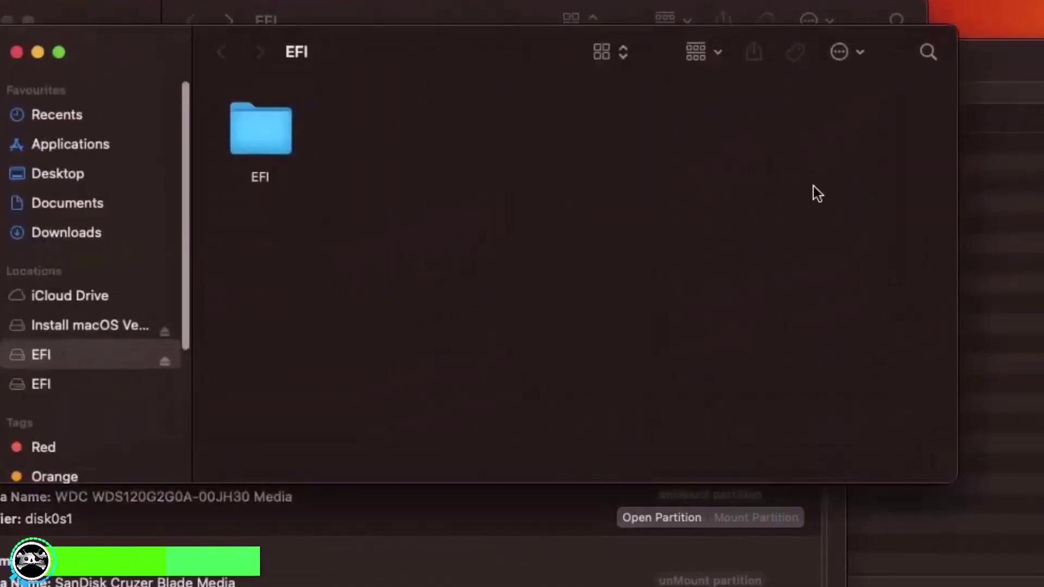
pyautogui.moveTo(436, 55); pyautogui.dragTo(948, 163)
pyautogui.moveTo(772, 246); pyautogui.dragTo(251, 179)
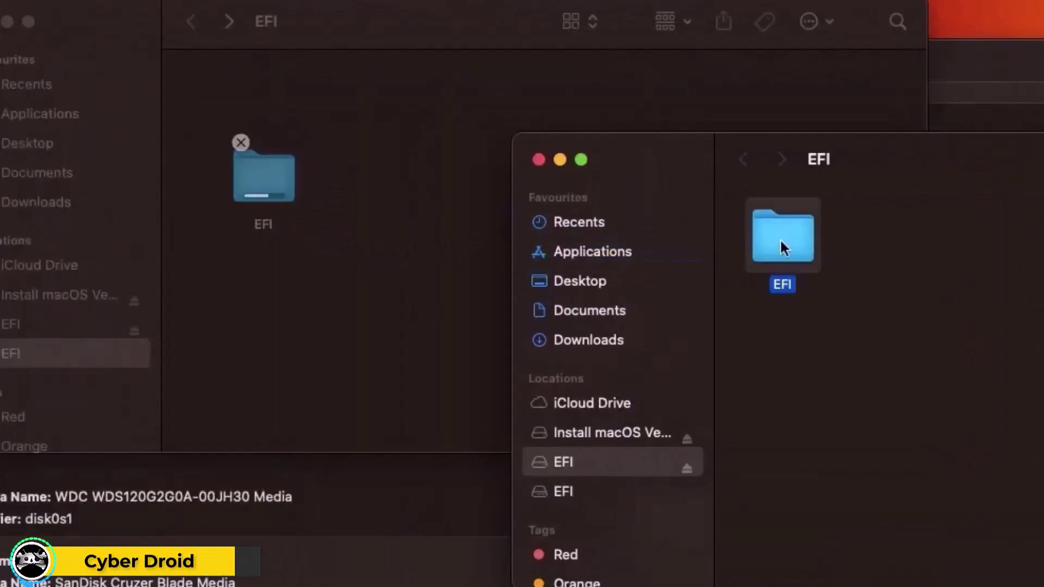
pyautogui.click(538, 159)
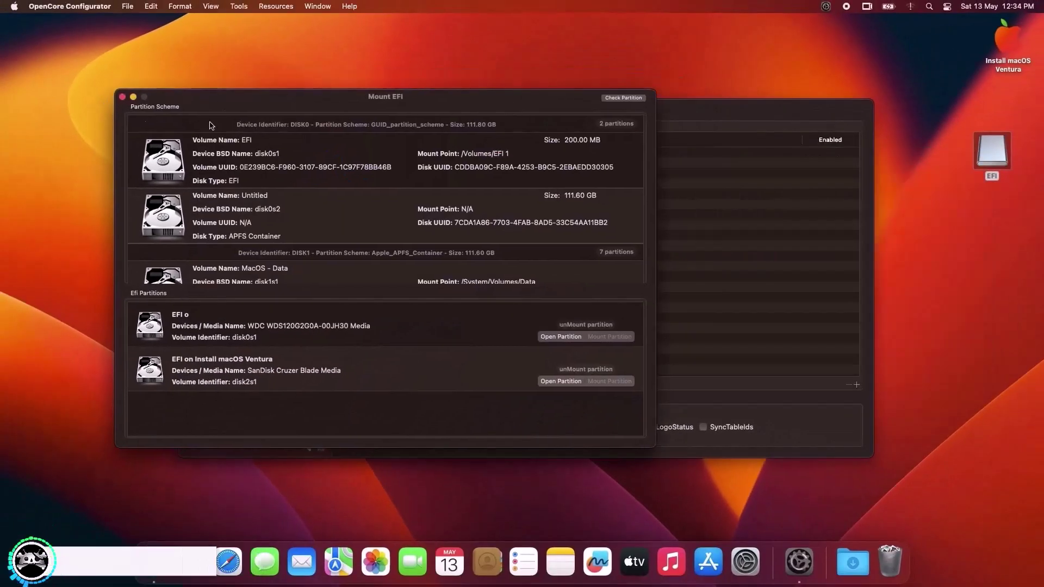
# Step: Close the Mount EFI and OpenCore Configurator windows, returning to About This Mac
pyautogui.click(122, 97)
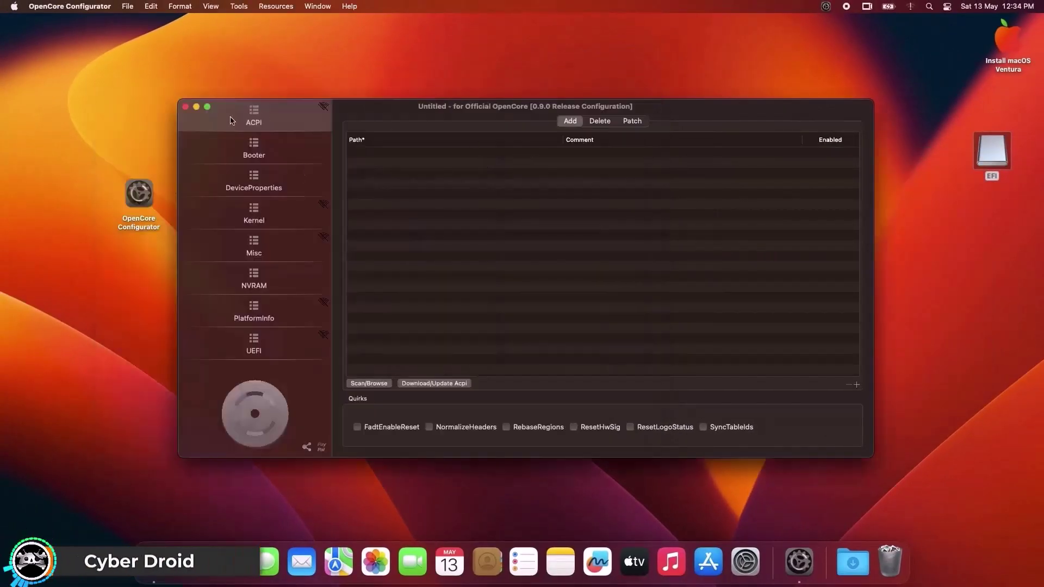
pyautogui.click(186, 107)
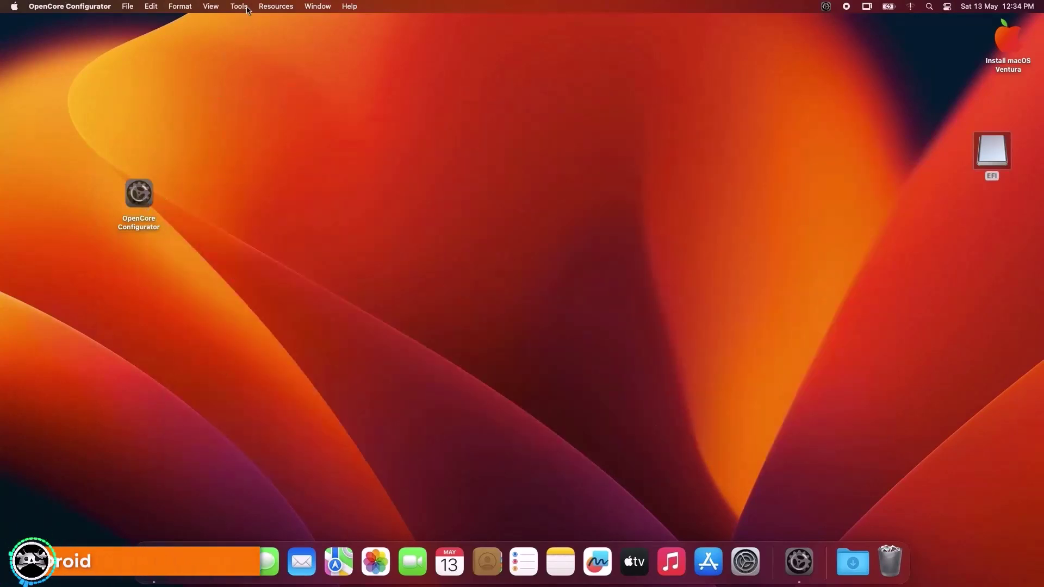
pyautogui.click(287, 7)
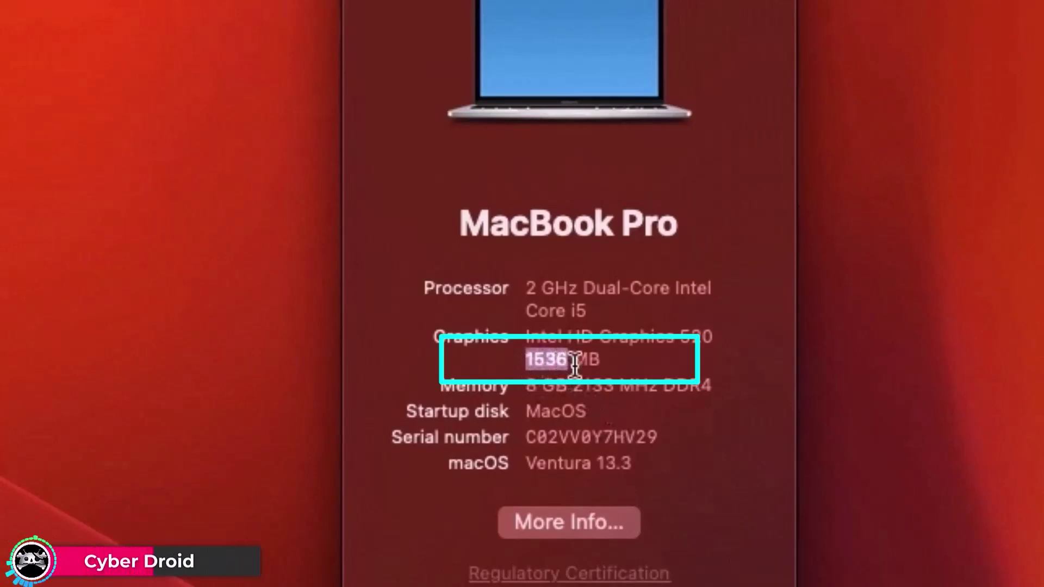
pyautogui.click(676, 369)
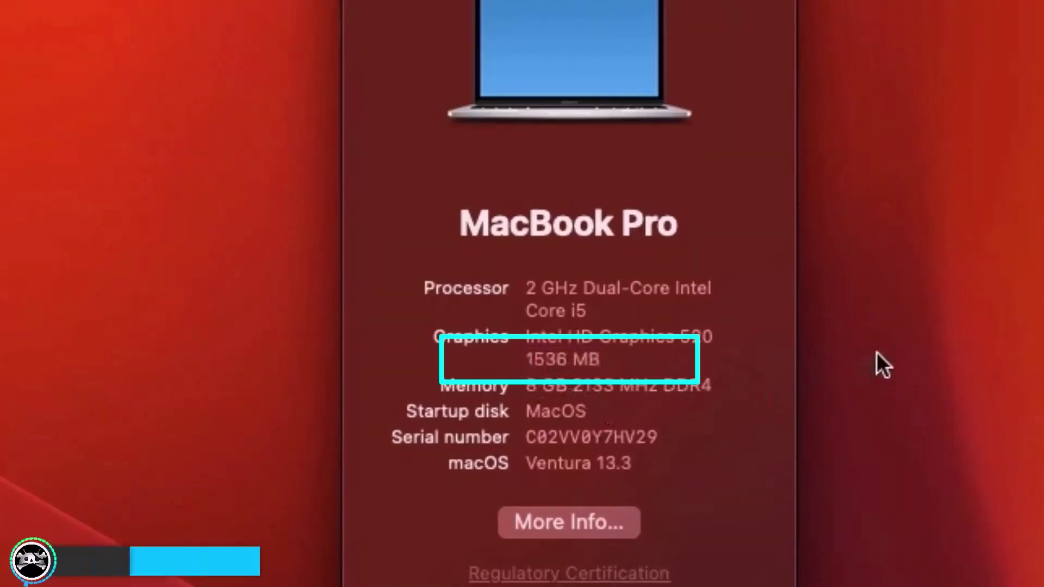